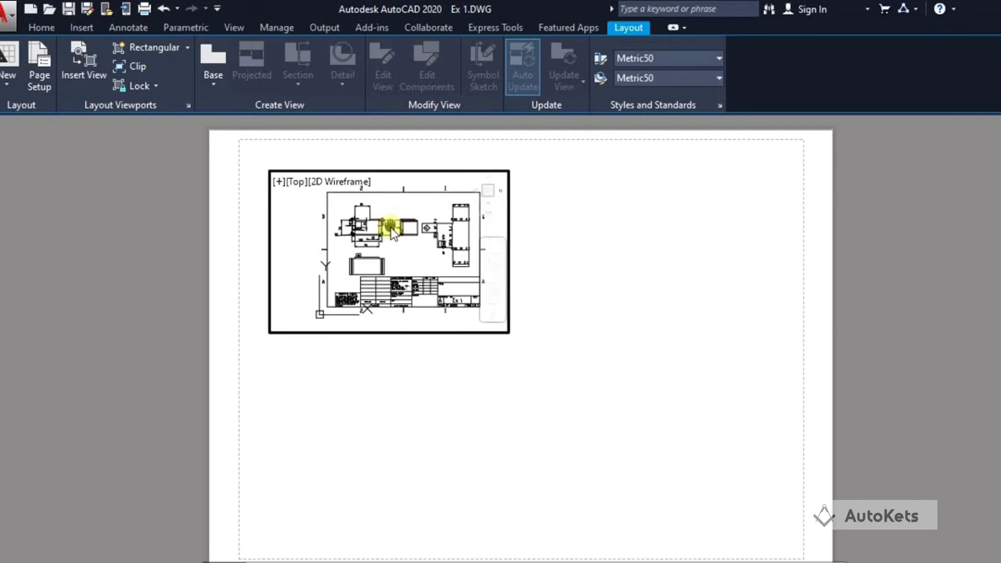
- Shift the drawing inside the active viewport to show its title block and return to paper space
{"action": "scroll", "coordinate": [395, 234], "scroll_direction": "down", "scroll_amount": 3}
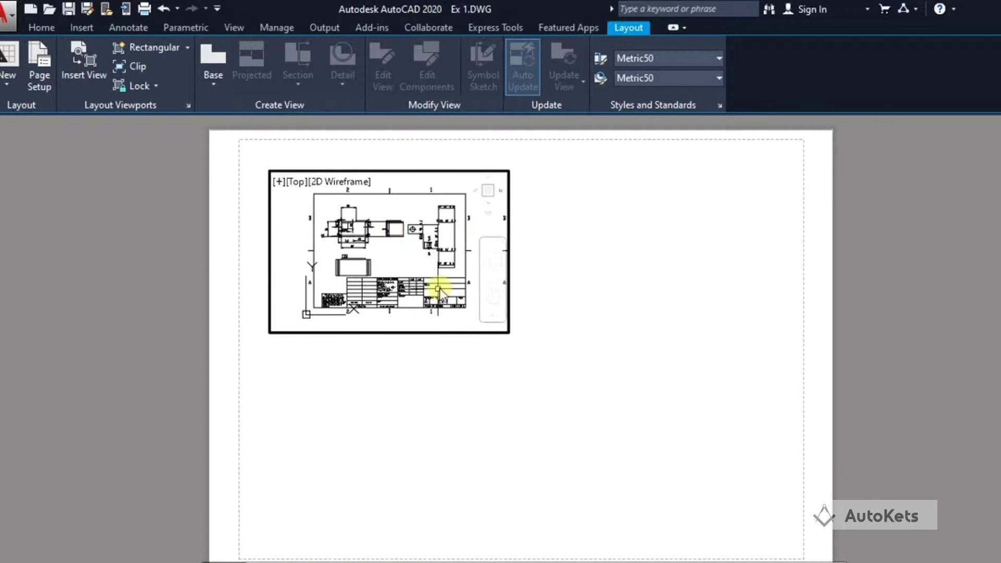
{"action": "type", "text": "ps"}
{"action": "key", "text": "Return"}
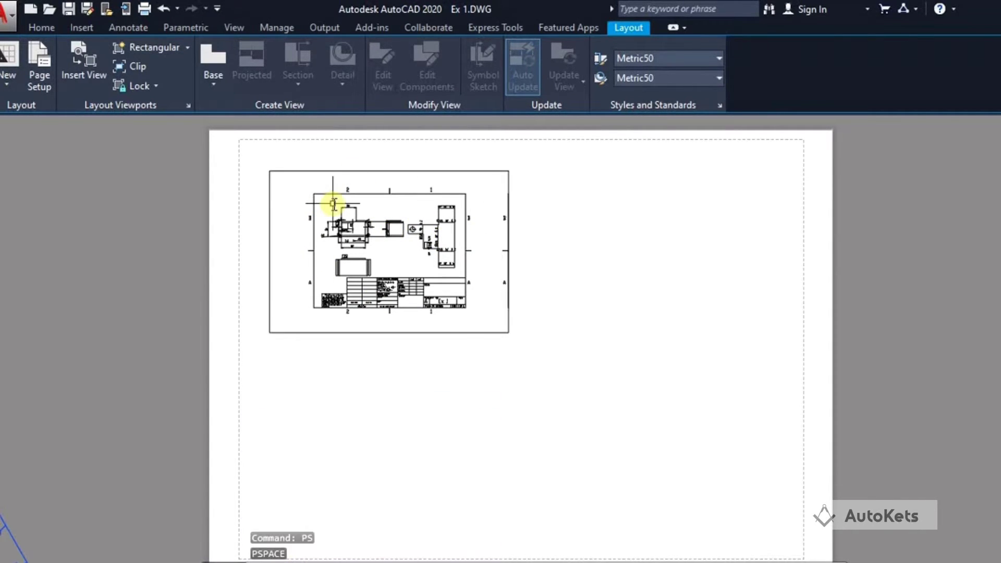
- Create an L-shaped polygonal viewport with six corners, running beside and below the existing rectangular viewport
{"action": "scroll", "coordinate": [330, 245], "scroll_direction": "up", "scroll_amount": 6}
{"action": "scroll", "coordinate": [440, 217], "scroll_direction": "down", "scroll_amount": 6}
{"action": "left_click", "coordinate": [188, 49]}
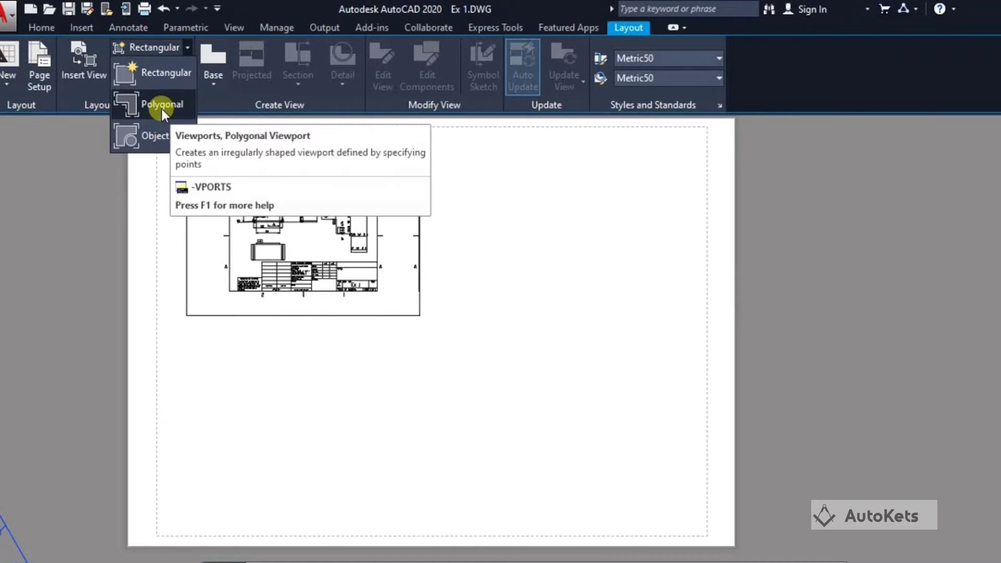
{"action": "left_click", "coordinate": [162, 106]}
{"action": "left_click", "coordinate": [463, 161]}
{"action": "left_click", "coordinate": [462, 333]}
{"action": "left_click", "coordinate": [298, 333]}
{"action": "left_click", "coordinate": [298, 428]}
{"action": "left_click", "coordinate": [599, 428]}
{"action": "left_click", "coordinate": [599, 161]}
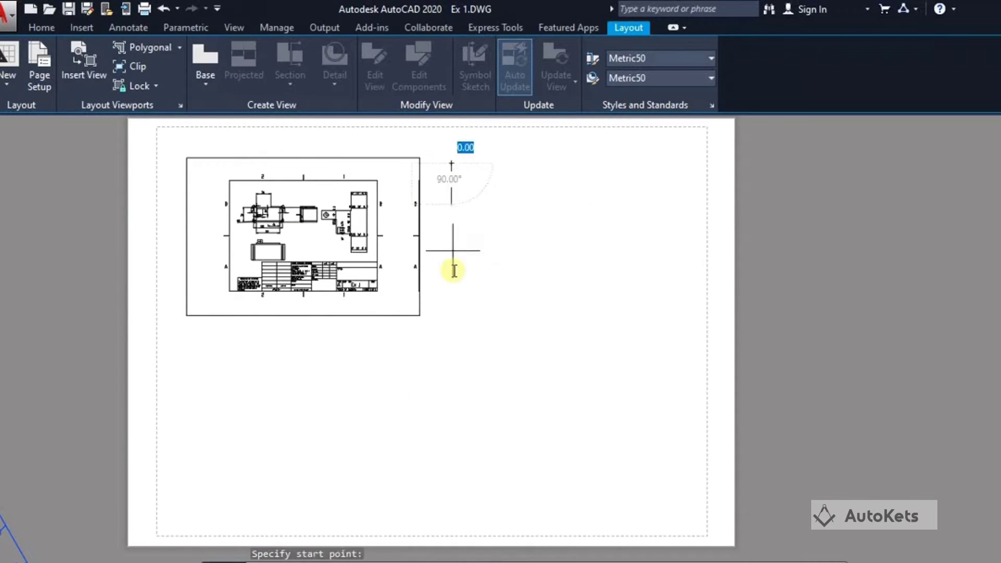
{"action": "key", "text": "Return"}
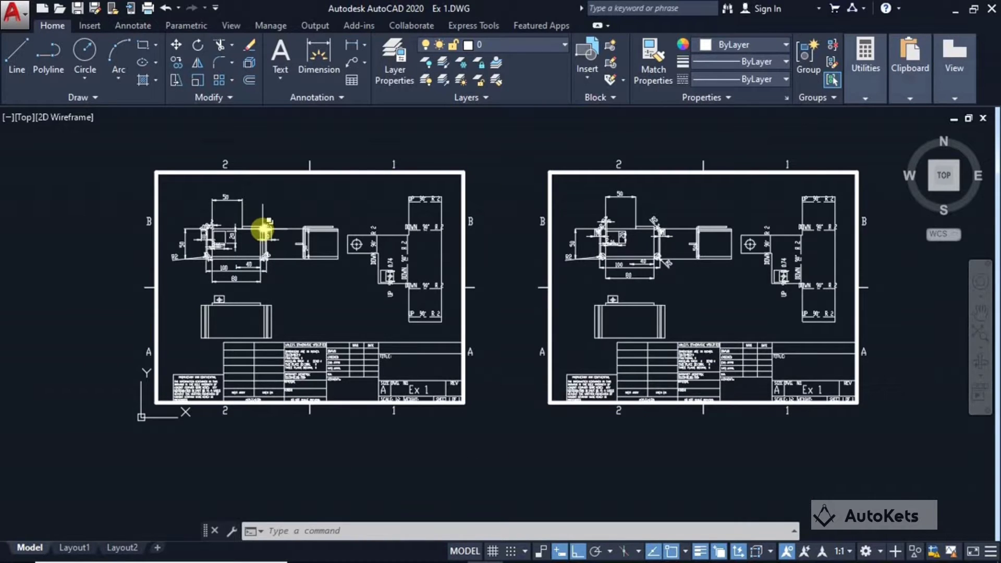
- View Layout1 and Layout2 to see how each presents the model-space drawings on its sheet
{"action": "mouse_move", "coordinate": [263, 228]}
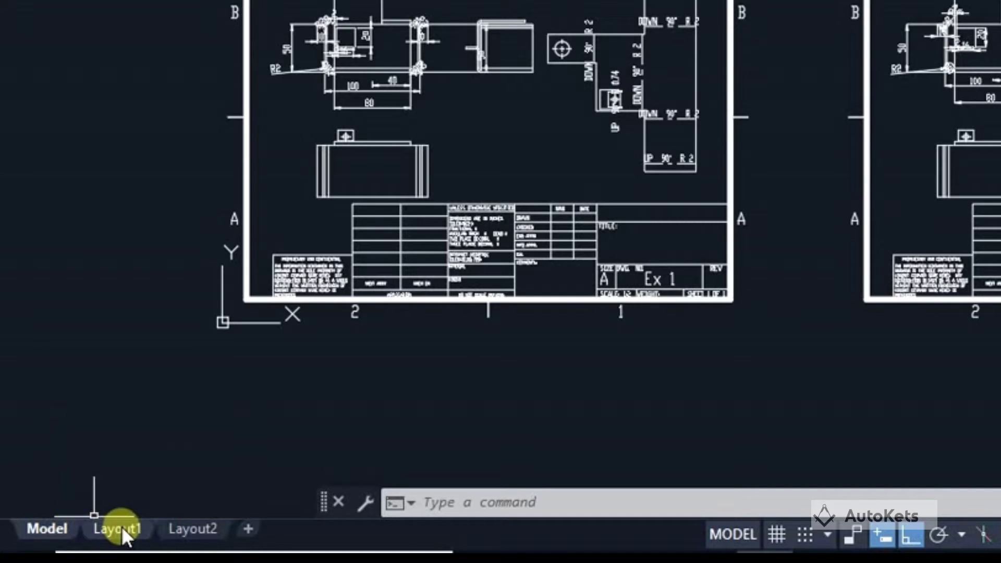
{"action": "mouse_move", "coordinate": [121, 527]}
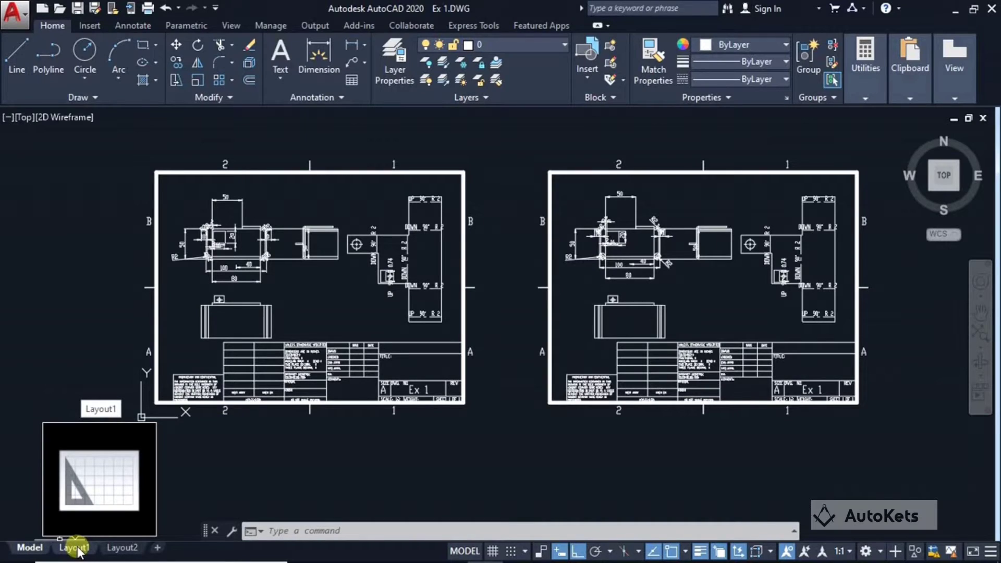
{"action": "left_click", "coordinate": [76, 547]}
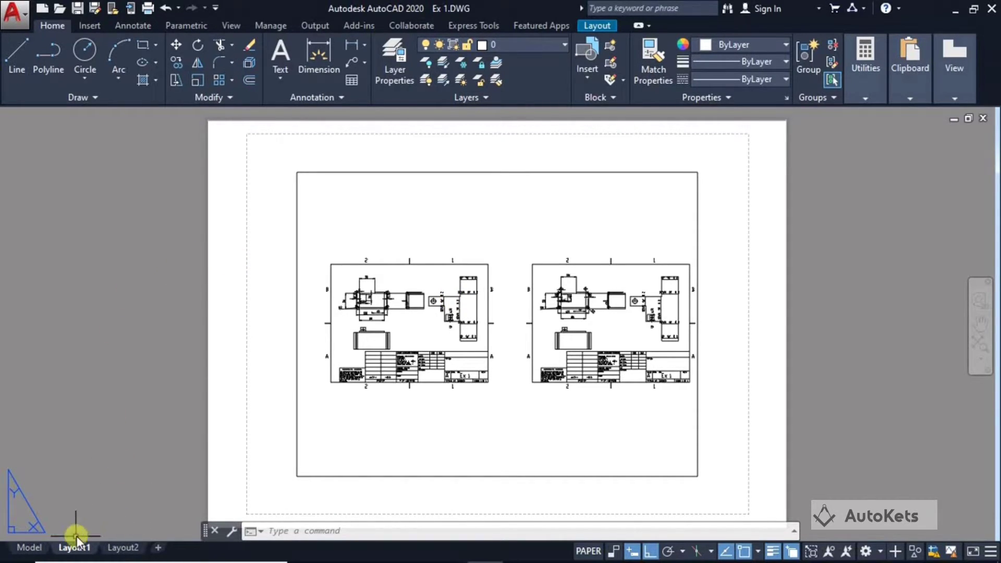
{"action": "left_click", "coordinate": [132, 548]}
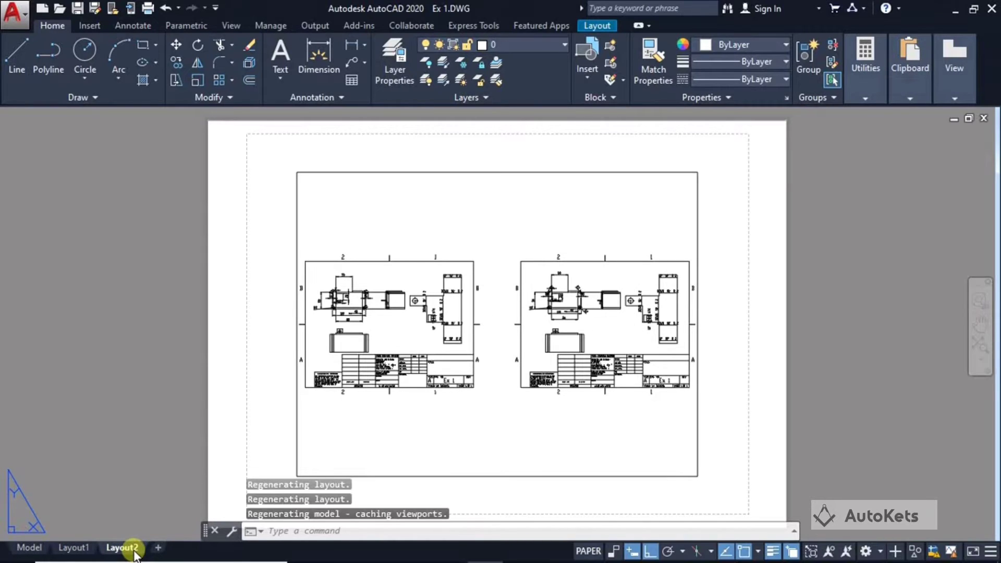
- Add a new layout after Layout2 under its default name and open it
{"action": "left_click", "coordinate": [78, 548]}
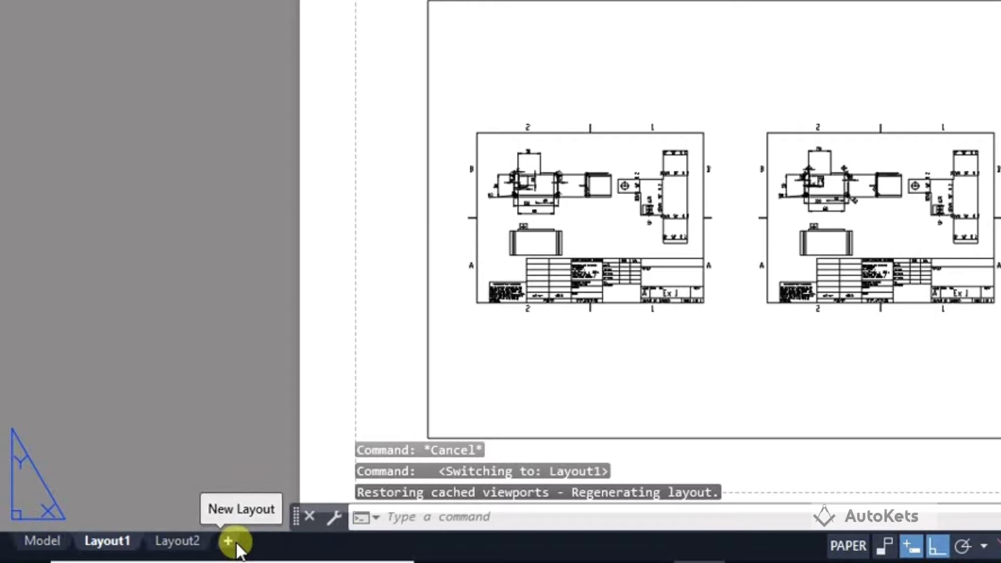
{"action": "left_click", "coordinate": [234, 544]}
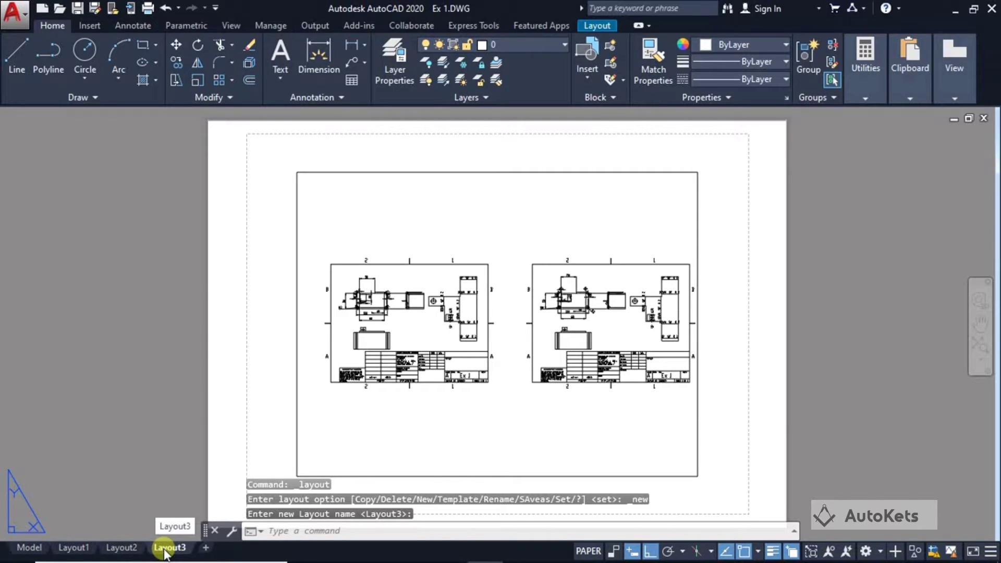
{"action": "left_click", "coordinate": [166, 548]}
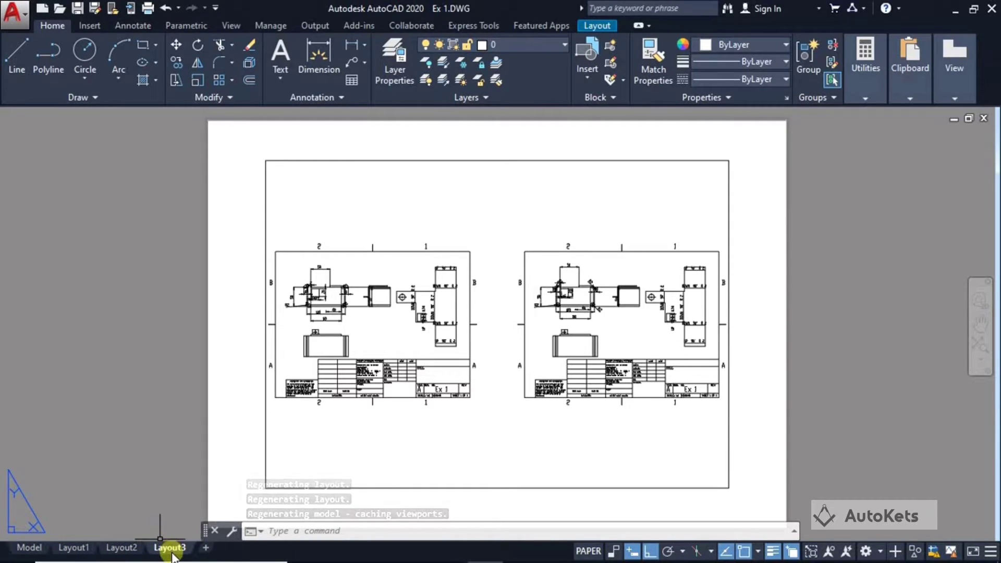
- Compare model space with the three layouts and inspect the viewport's properties in Layout2
{"action": "left_click", "coordinate": [27, 549]}
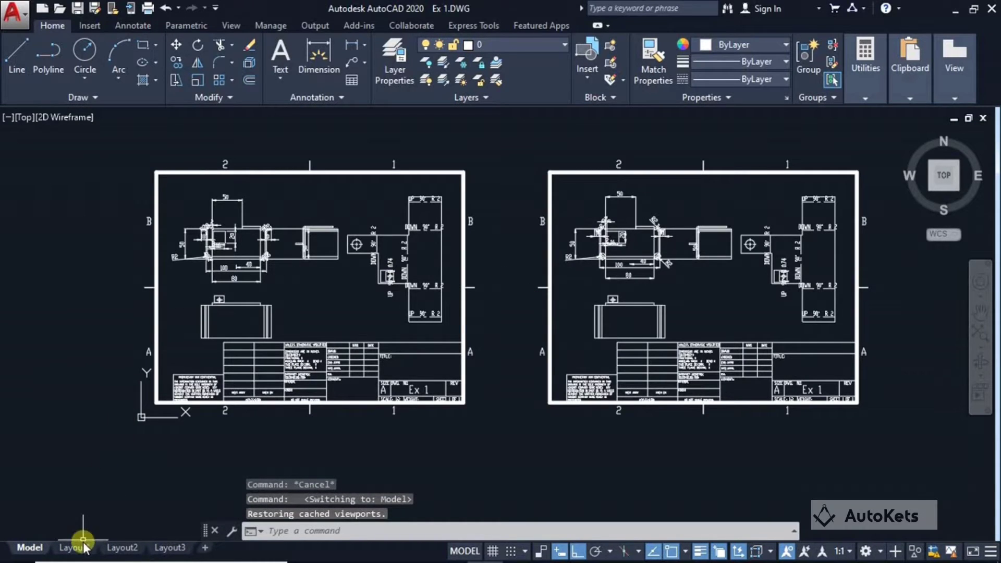
{"action": "left_click", "coordinate": [83, 547]}
{"action": "left_click", "coordinate": [121, 547]}
{"action": "left_click", "coordinate": [167, 547]}
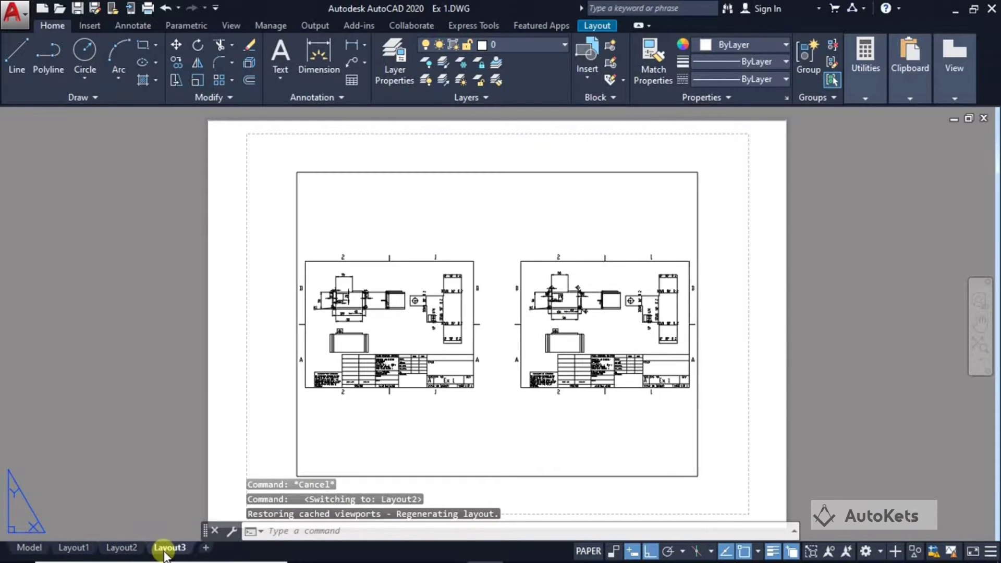
{"action": "left_click", "coordinate": [74, 547]}
{"action": "left_click", "coordinate": [133, 548]}
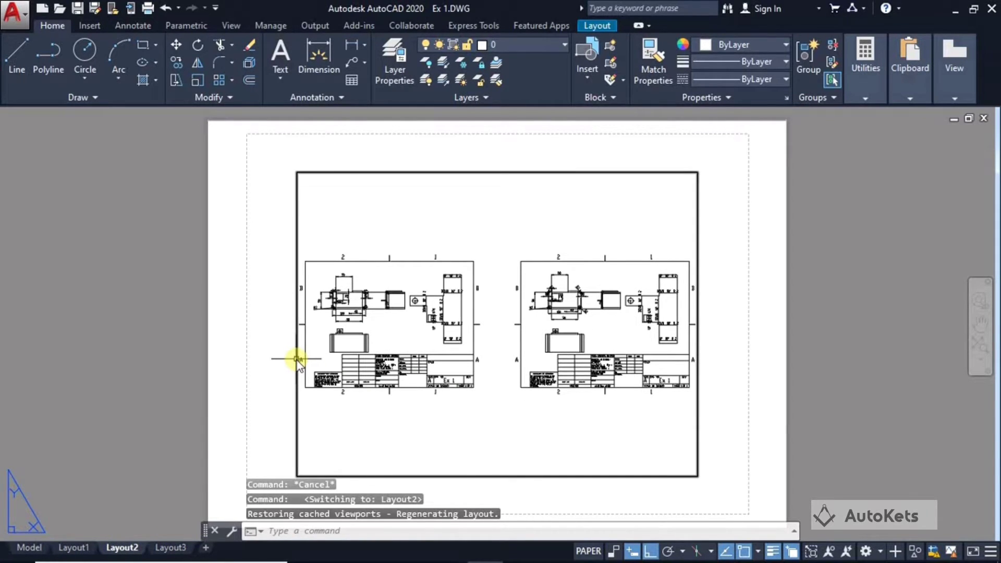
{"action": "mouse_move", "coordinate": [296, 361]}
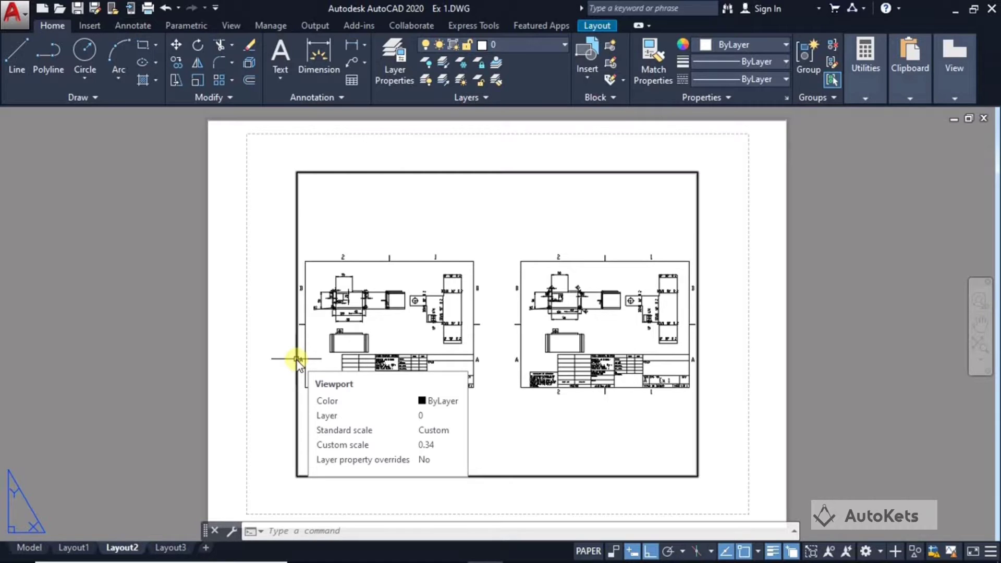
- Create a new page setup named MyPageLayout for Layout3
{"action": "left_click", "coordinate": [177, 550]}
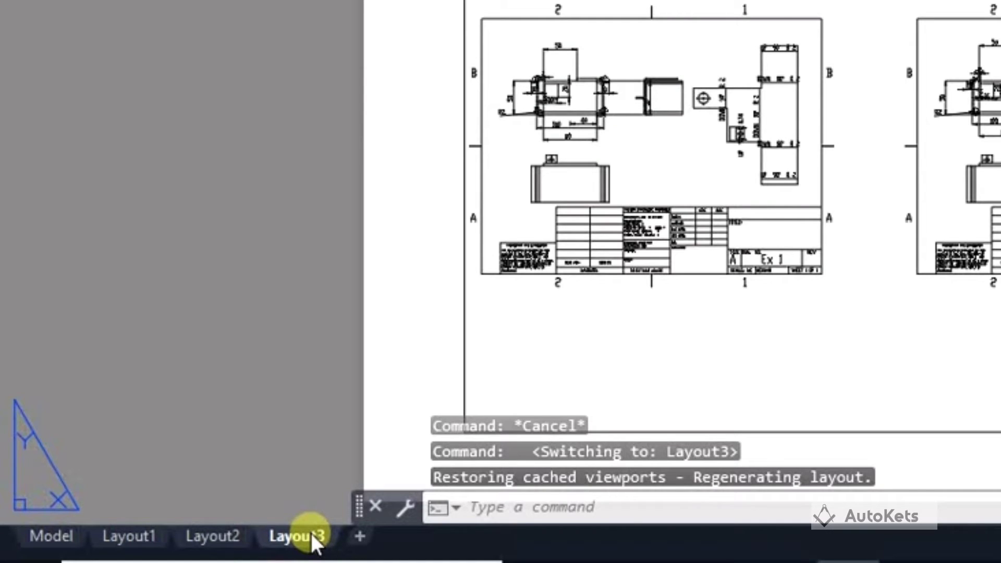
{"action": "right_click", "coordinate": [311, 532]}
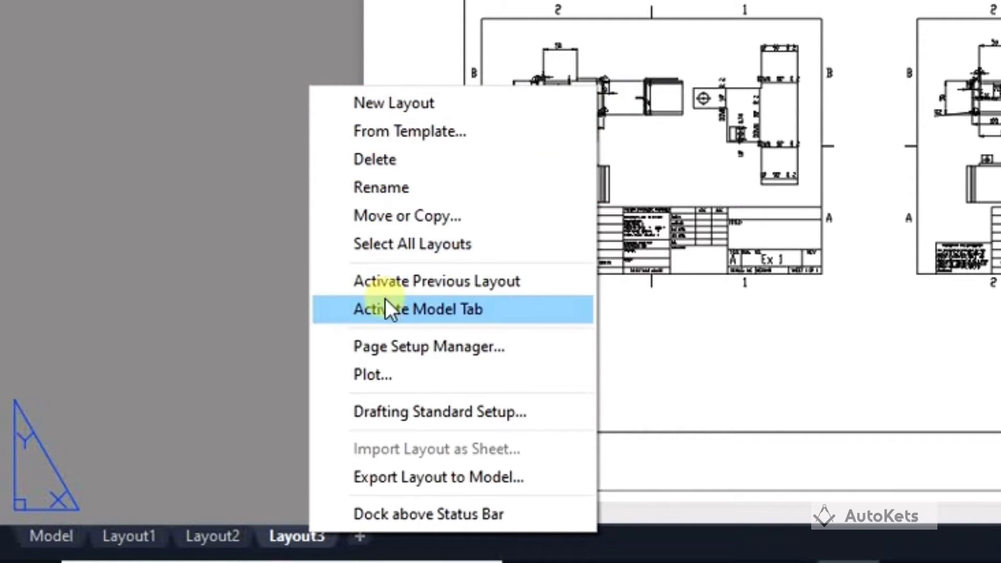
{"action": "left_click", "coordinate": [385, 352]}
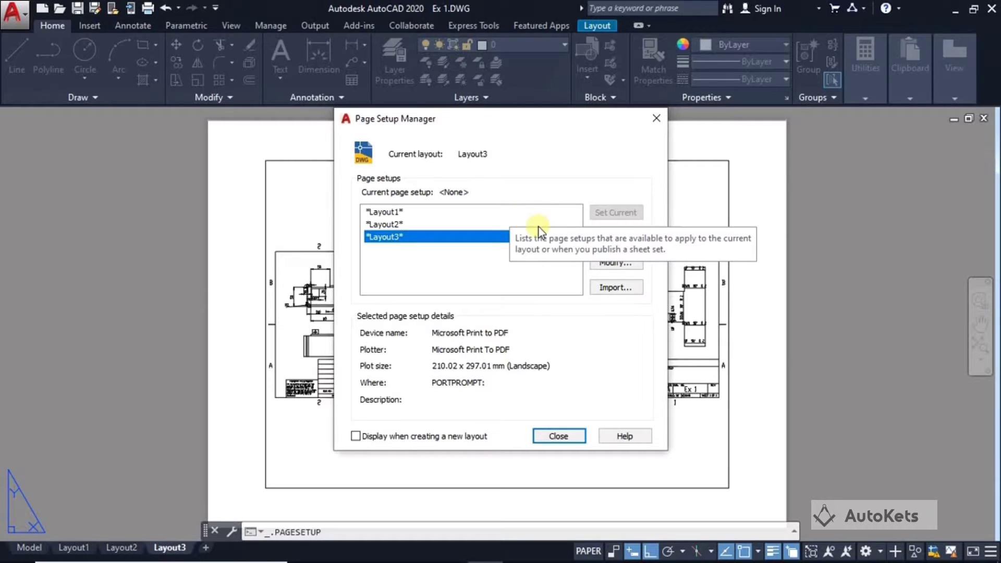
{"action": "left_click", "coordinate": [611, 239]}
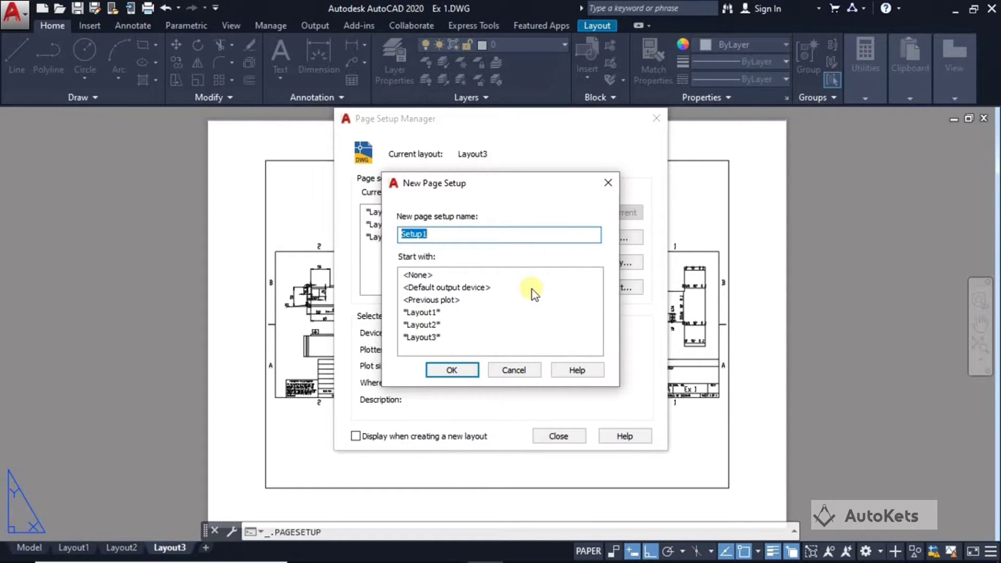
{"action": "type", "text": "MyPageLayout"}
{"action": "left_click", "coordinate": [451, 370]}
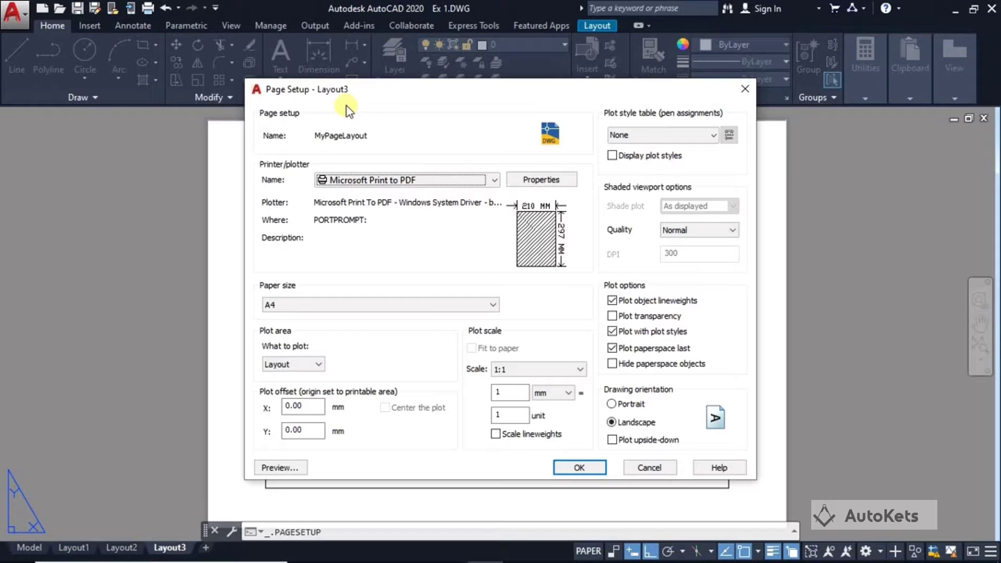
- Set the page setup's printer to None and its paper size to ISO A3 (297.00 x 420.00 MM)
{"action": "left_click", "coordinate": [309, 310]}
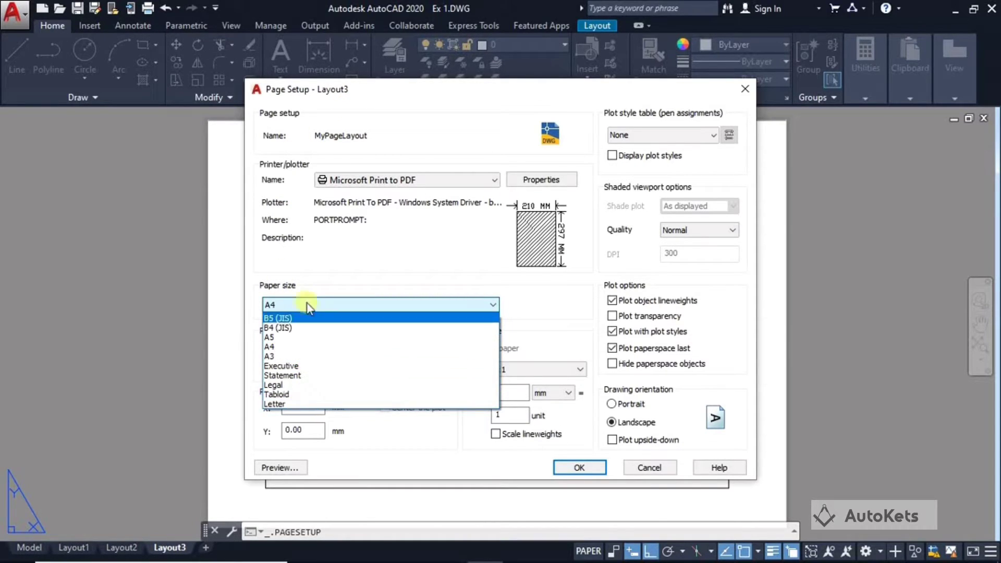
{"action": "left_click", "coordinate": [412, 182]}
{"action": "left_click", "coordinate": [412, 183]}
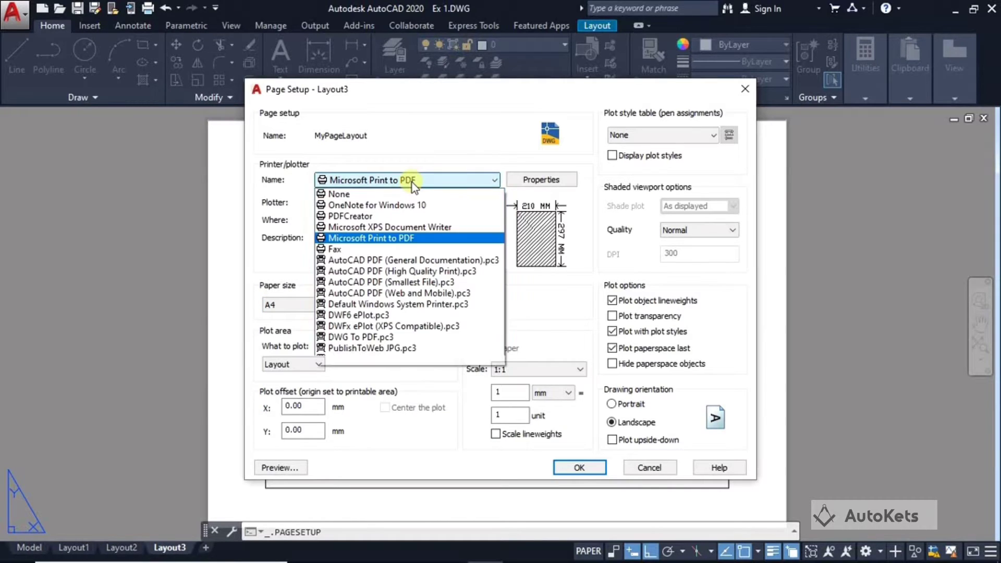
{"action": "left_click", "coordinate": [345, 192]}
{"action": "left_click", "coordinate": [334, 305]}
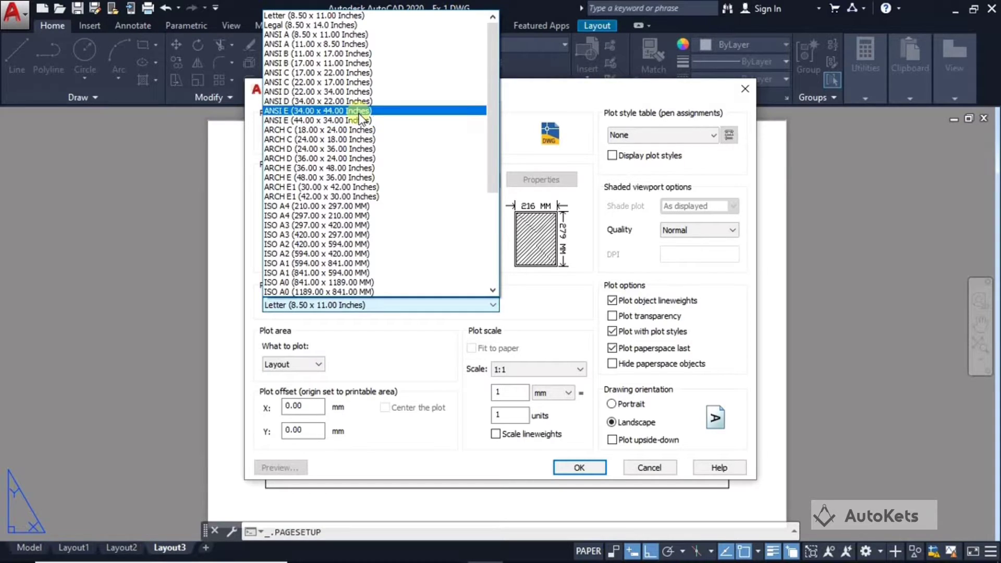
{"action": "scroll", "coordinate": [313, 234], "scroll_direction": "down", "scroll_amount": 1}
{"action": "scroll", "coordinate": [313, 235], "scroll_direction": "down", "scroll_amount": 2}
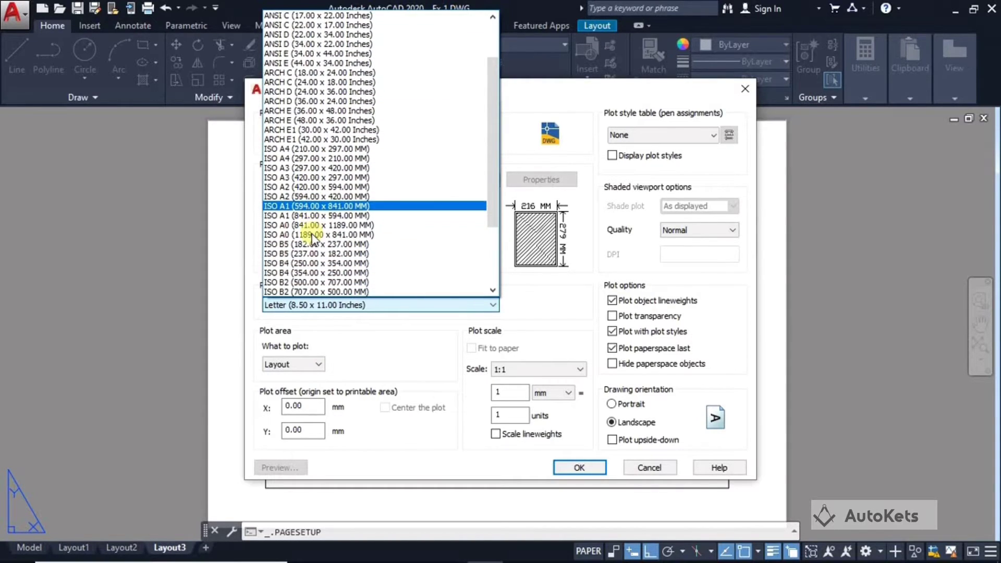
{"action": "left_click", "coordinate": [334, 168]}
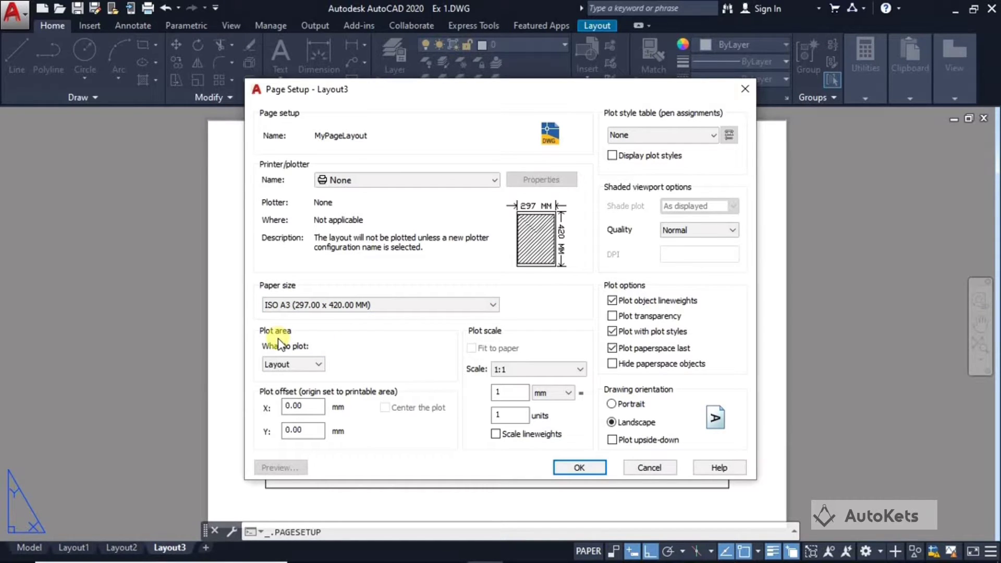
- Keep Layout as the plot area, assign the acad.ctb plot style table, and save the page setup
{"action": "left_click", "coordinate": [284, 364]}
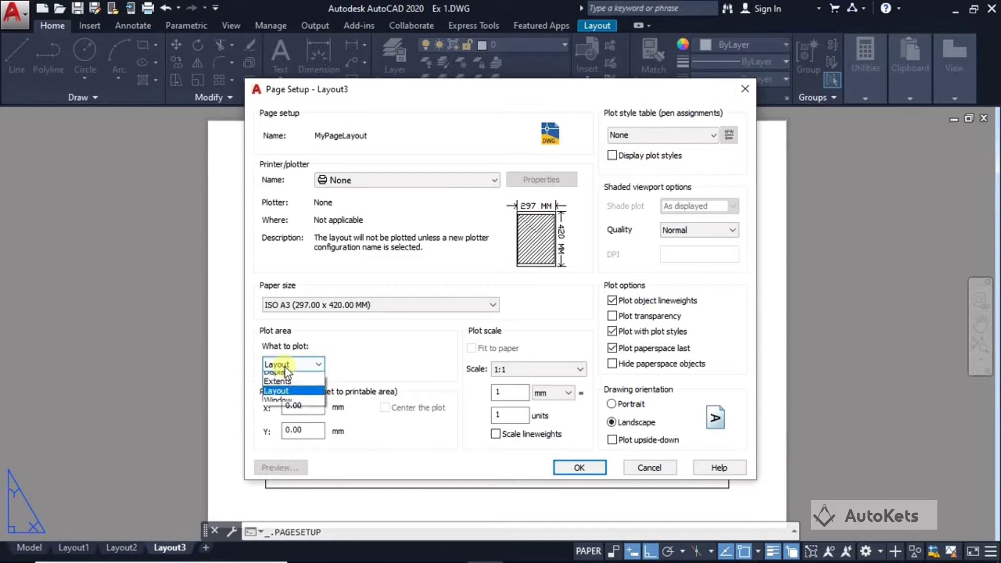
{"action": "left_click", "coordinate": [280, 398]}
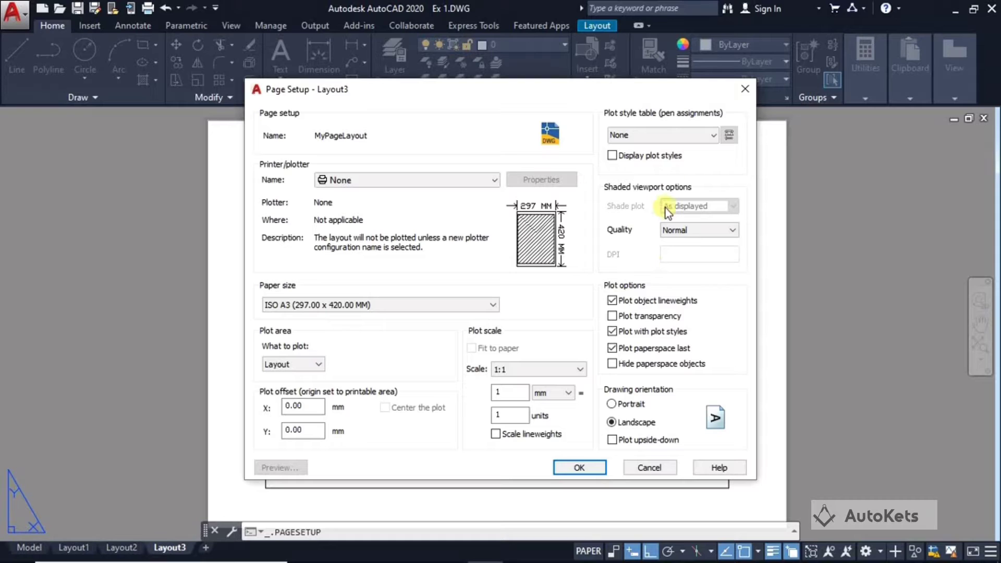
{"action": "left_click", "coordinate": [658, 134]}
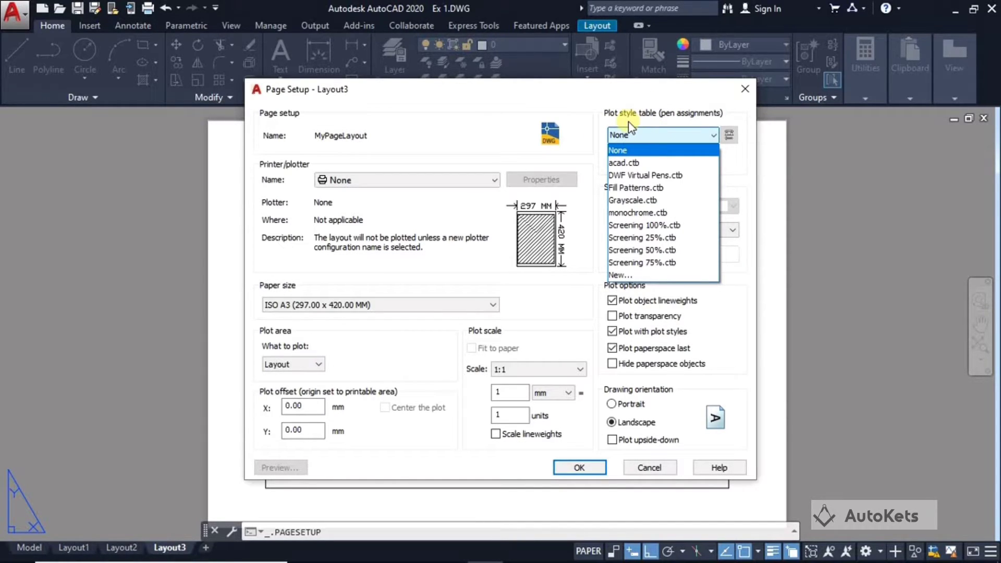
{"action": "left_click", "coordinate": [632, 165]}
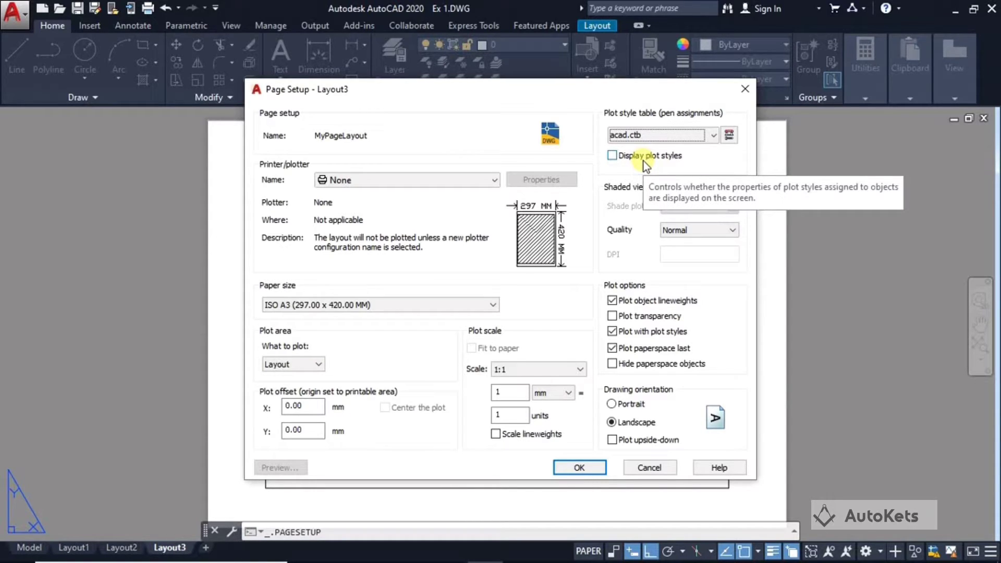
{"action": "left_click", "coordinate": [667, 137]}
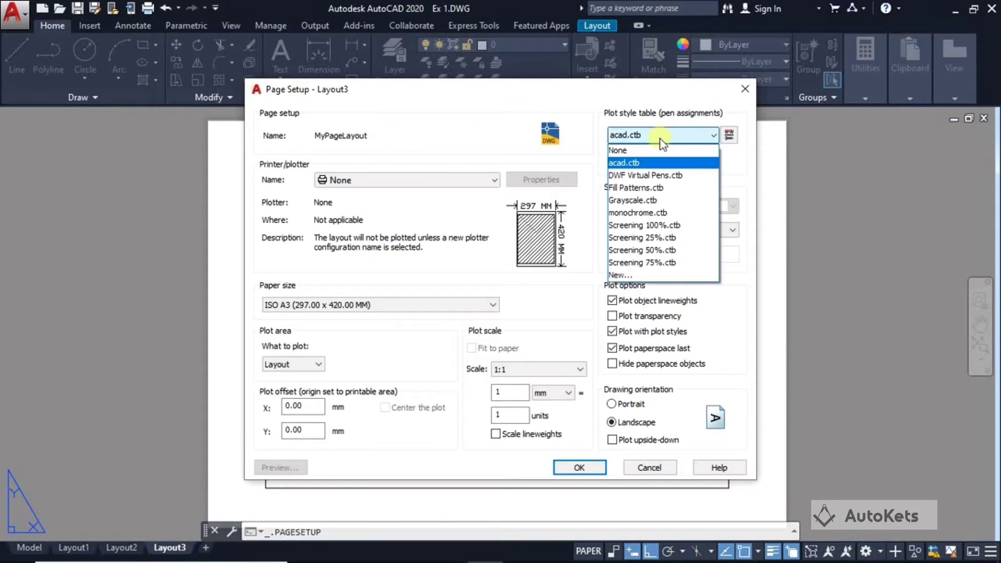
{"action": "left_click", "coordinate": [650, 202]}
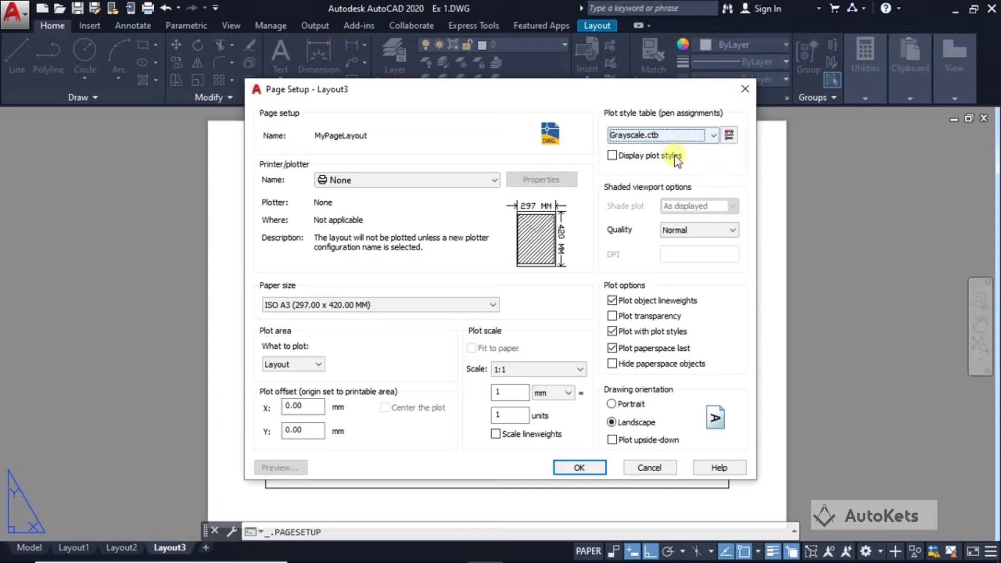
{"action": "left_click", "coordinate": [643, 136]}
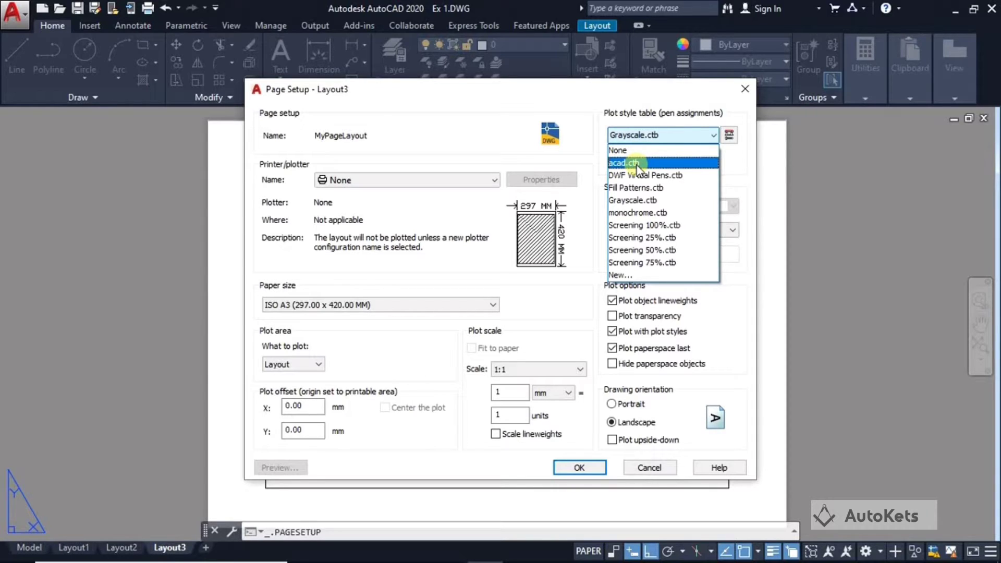
{"action": "left_click", "coordinate": [637, 165]}
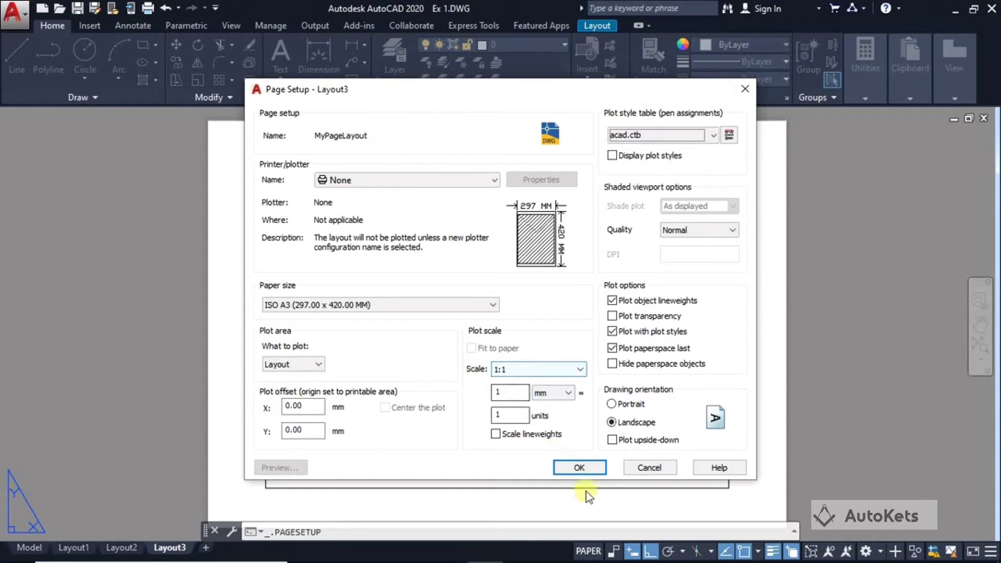
{"action": "left_click", "coordinate": [579, 467]}
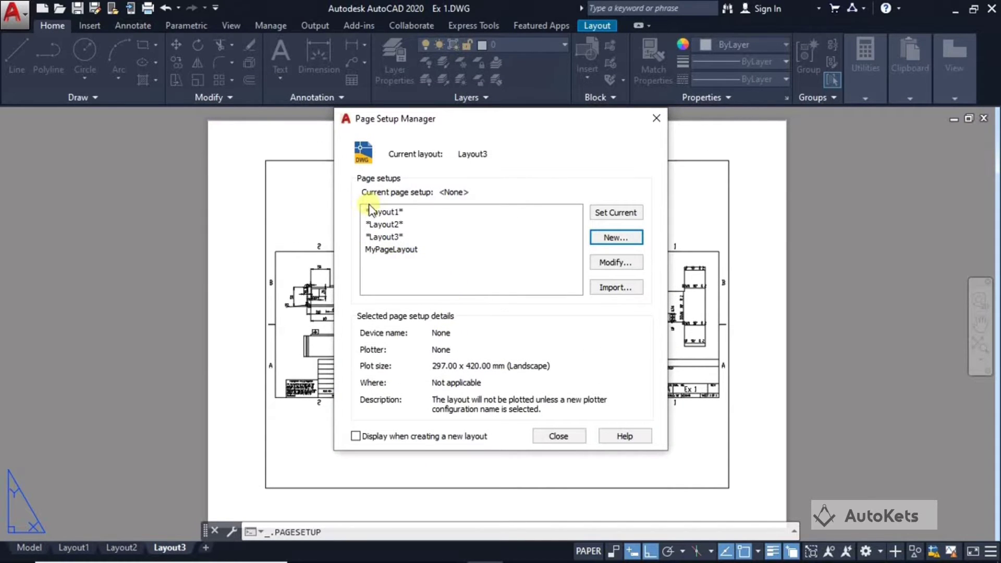
- Set MyPageLayout as the current page setup for Layout3 and close the Page Setup Manager
{"action": "left_click", "coordinate": [374, 250]}
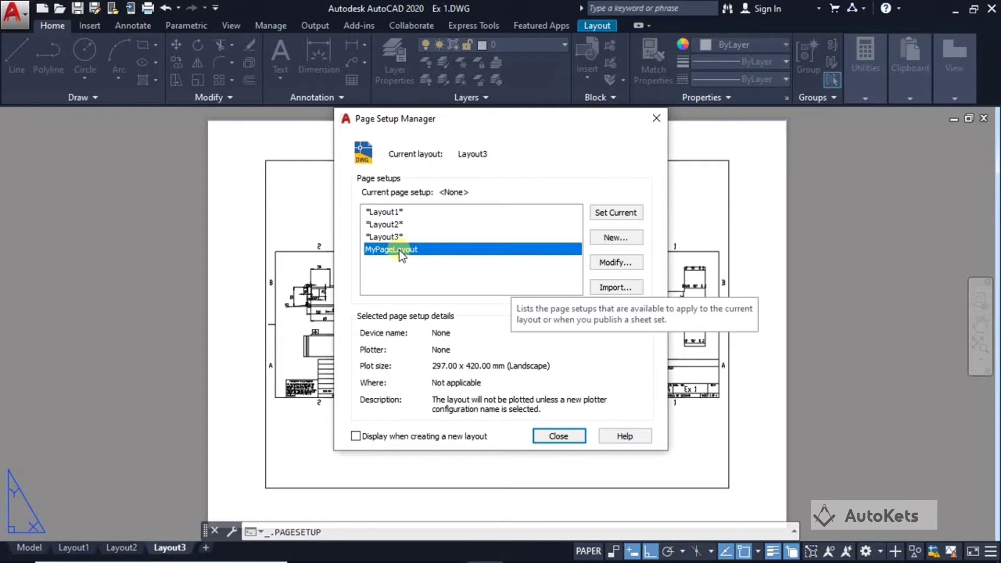
{"action": "left_click", "coordinate": [604, 216]}
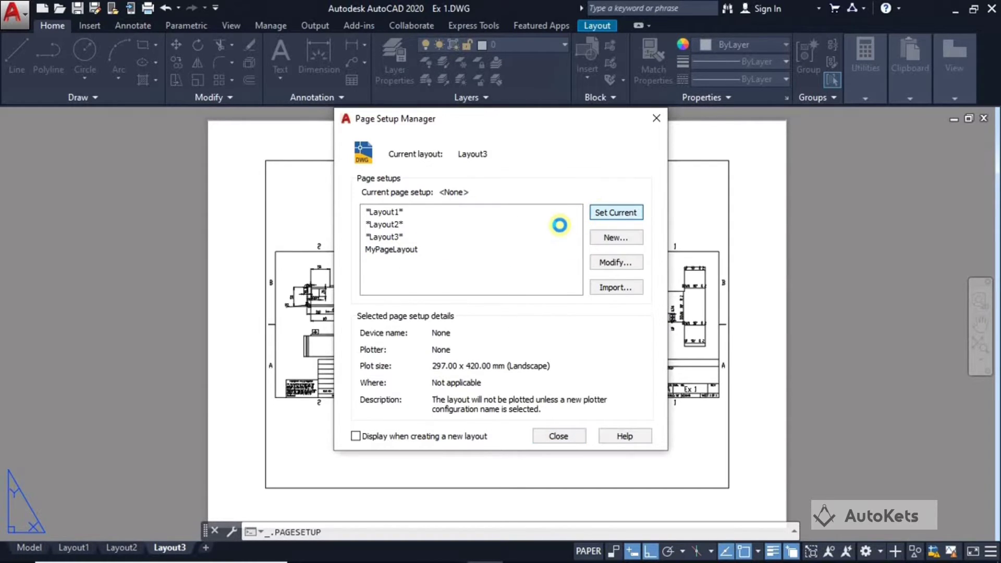
{"action": "left_click", "coordinate": [555, 436]}
{"action": "scroll", "coordinate": [601, 466], "scroll_direction": "down", "scroll_amount": 2}
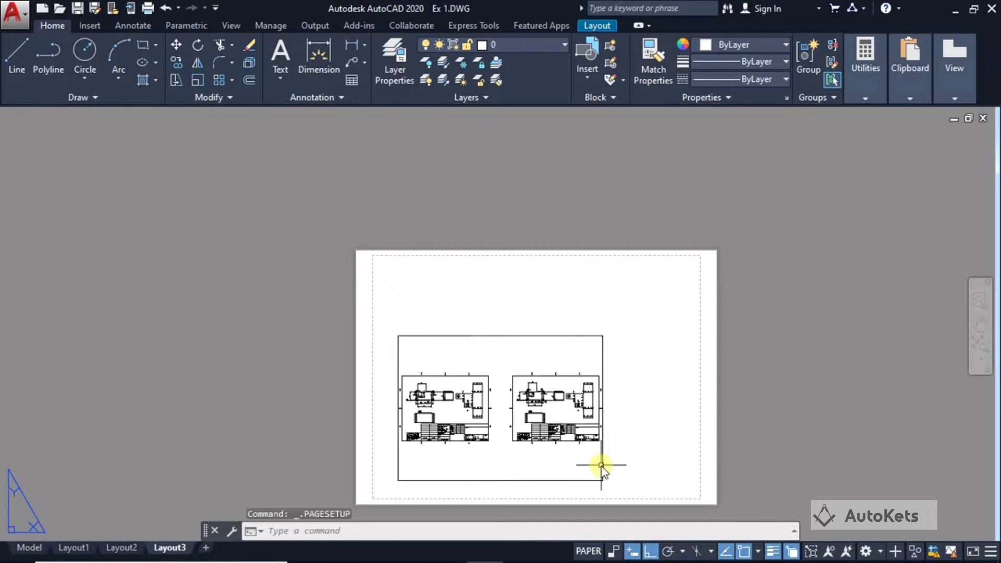
{"action": "scroll", "coordinate": [565, 358], "scroll_direction": "up", "scroll_amount": 3}
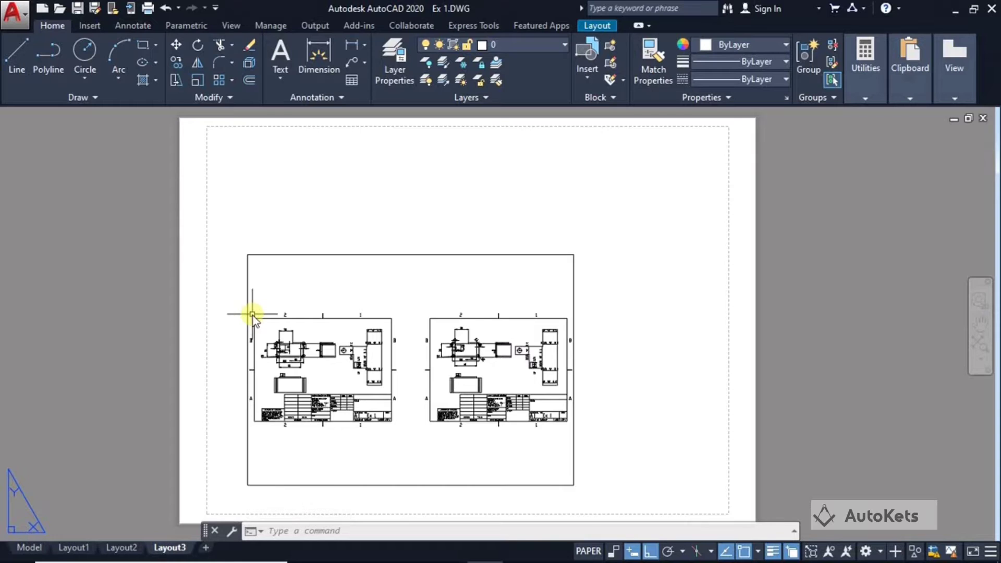
- Add a fourth layout and make MyPageLayout its current page setup
{"action": "left_click", "coordinate": [205, 547]}
{"action": "left_click", "coordinate": [216, 549]}
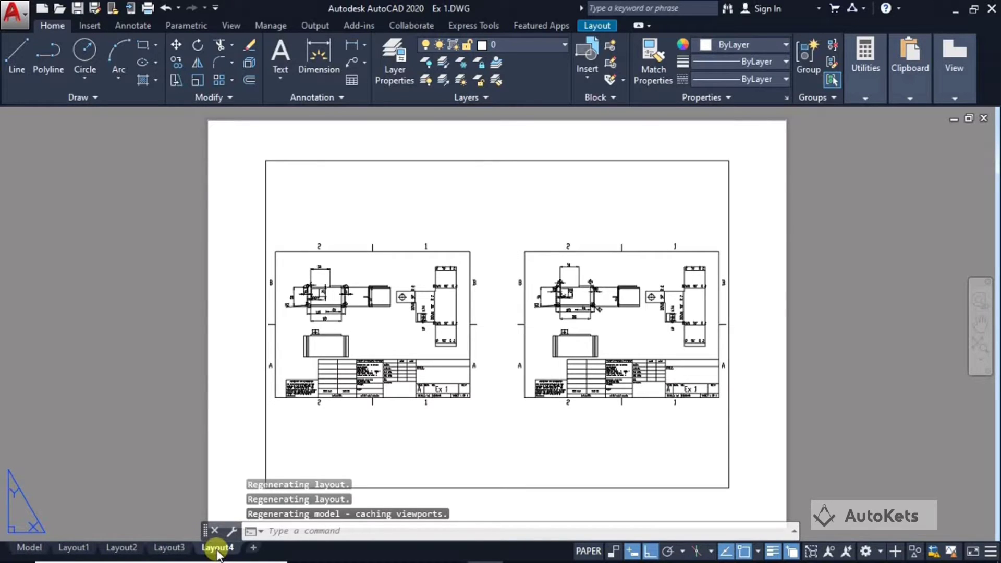
{"action": "right_click", "coordinate": [217, 549]}
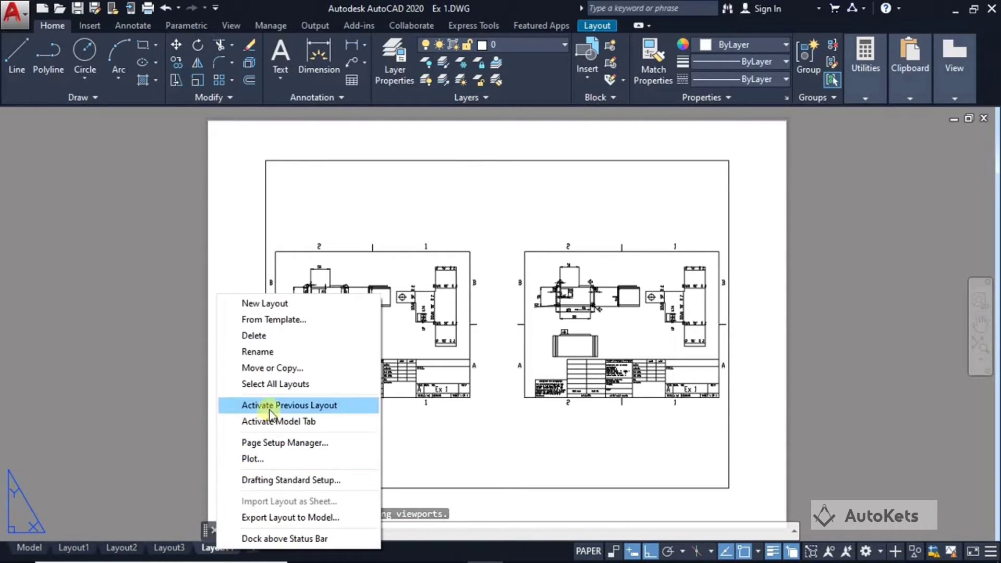
{"action": "left_click", "coordinate": [272, 444]}
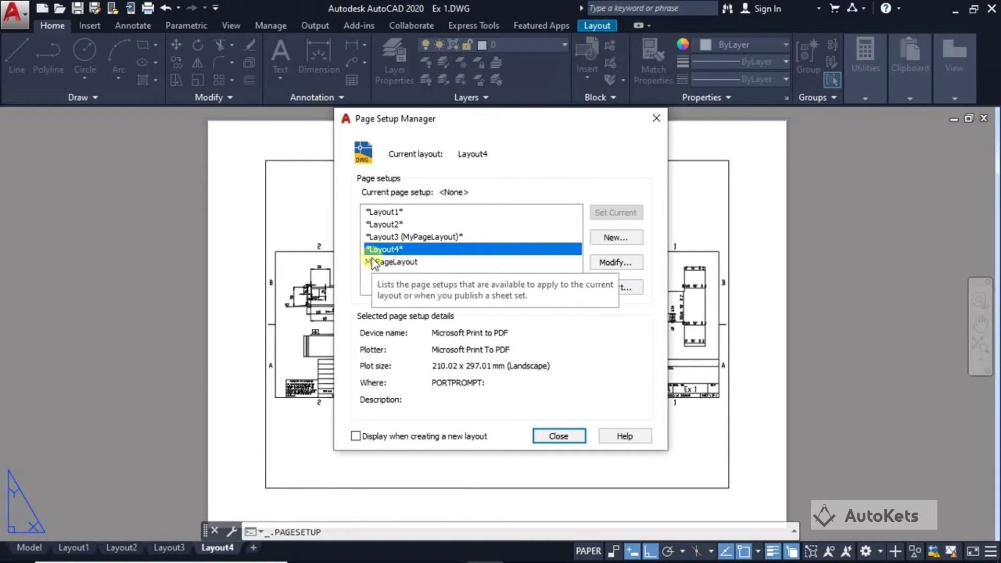
{"action": "left_click", "coordinate": [377, 261]}
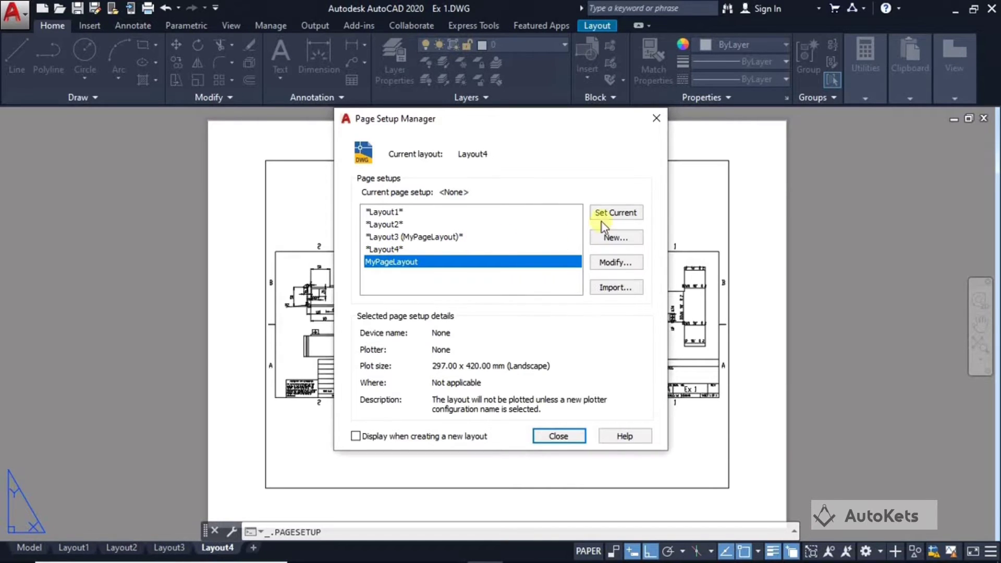
{"action": "left_click", "coordinate": [617, 212]}
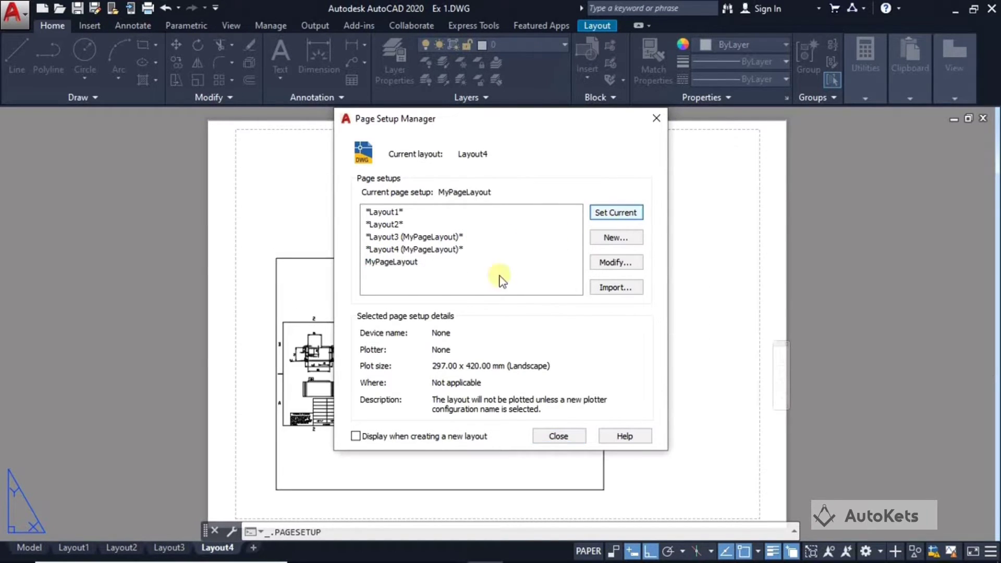
{"action": "left_click", "coordinate": [549, 430]}
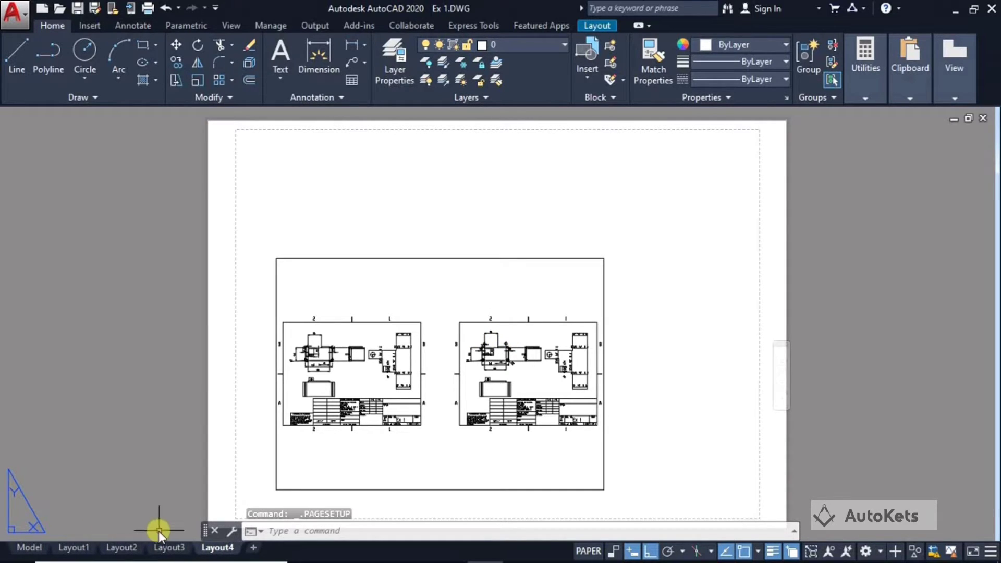
- Delete Layout3 from the drawing and erase the default viewport on Layout4
{"action": "right_click", "coordinate": [173, 548]}
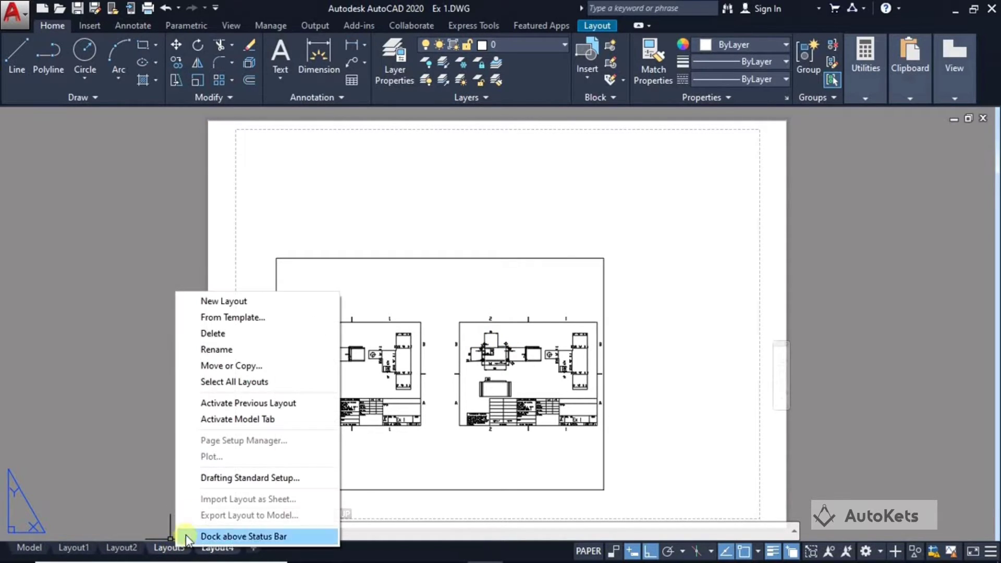
{"action": "left_click", "coordinate": [227, 334]}
{"action": "left_click", "coordinate": [524, 333]}
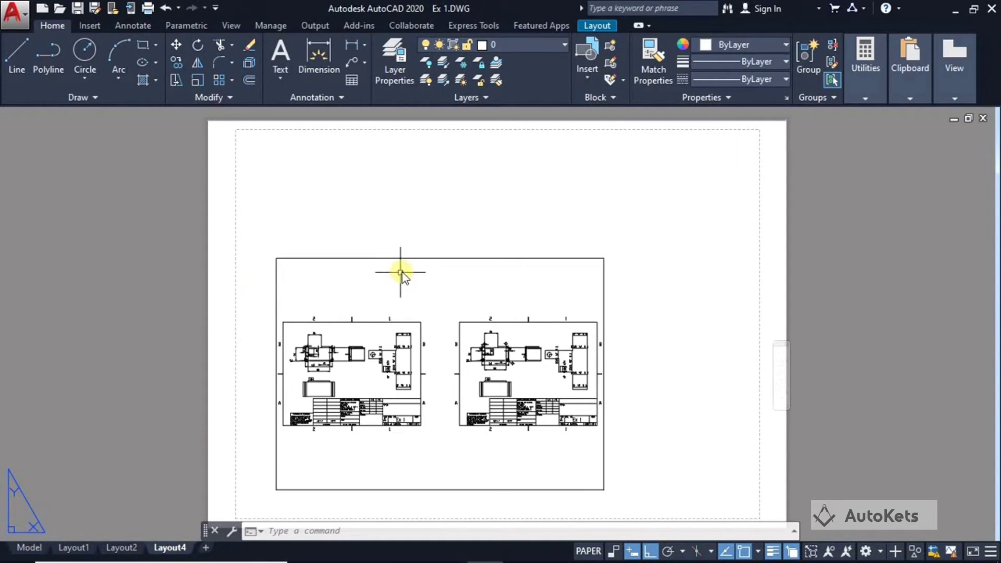
{"action": "left_click", "coordinate": [387, 258]}
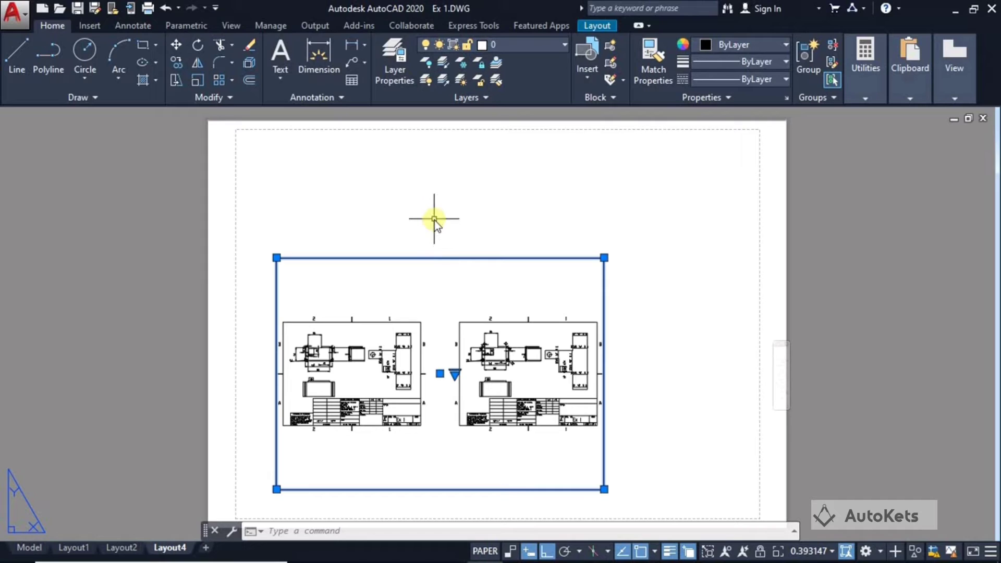
{"action": "key", "text": "Delete"}
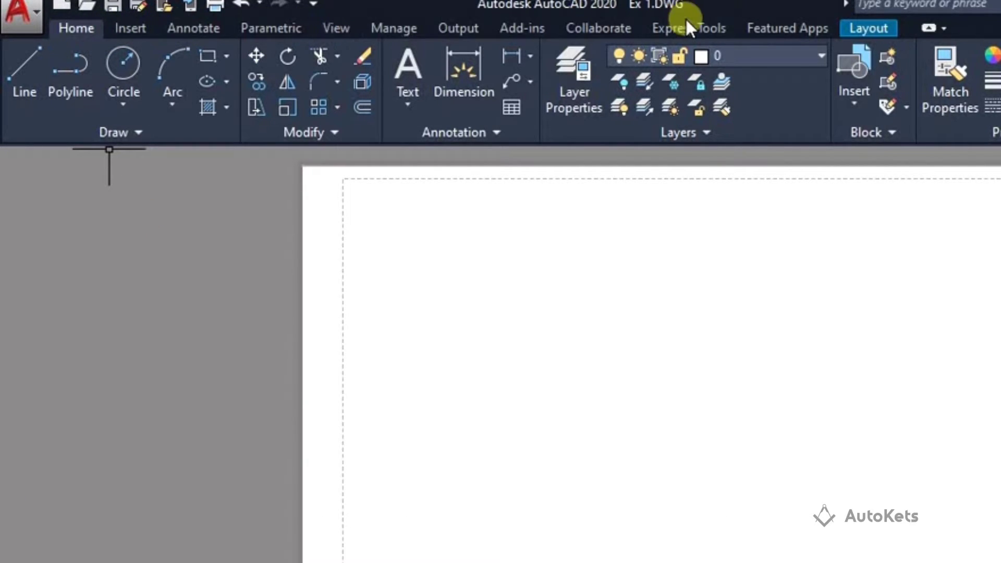
- Create a rectangular viewport covering the upper-left part of the Layout4 sheet
{"action": "left_click", "coordinate": [860, 29]}
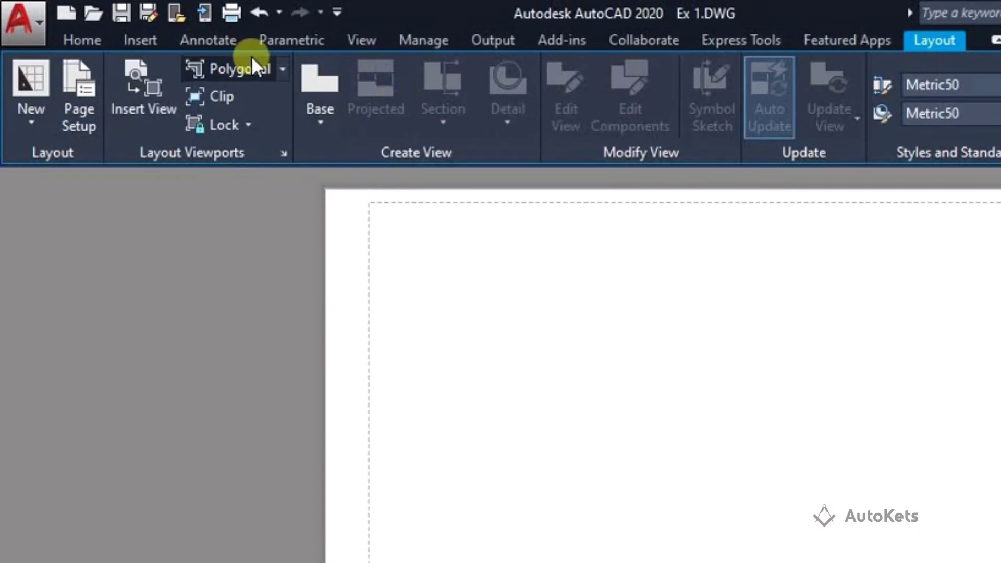
{"action": "left_click", "coordinate": [180, 44]}
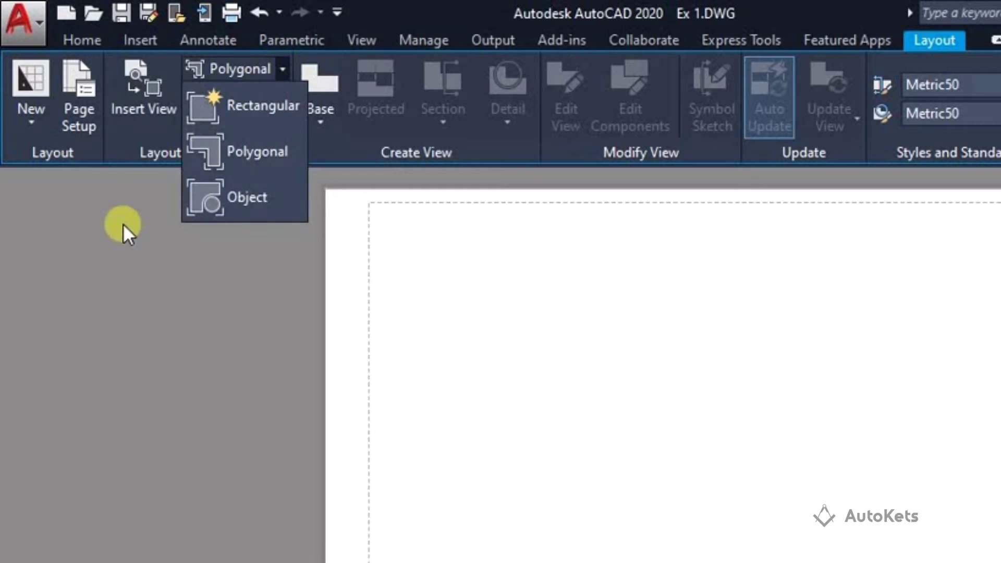
{"action": "left_click", "coordinate": [282, 69]}
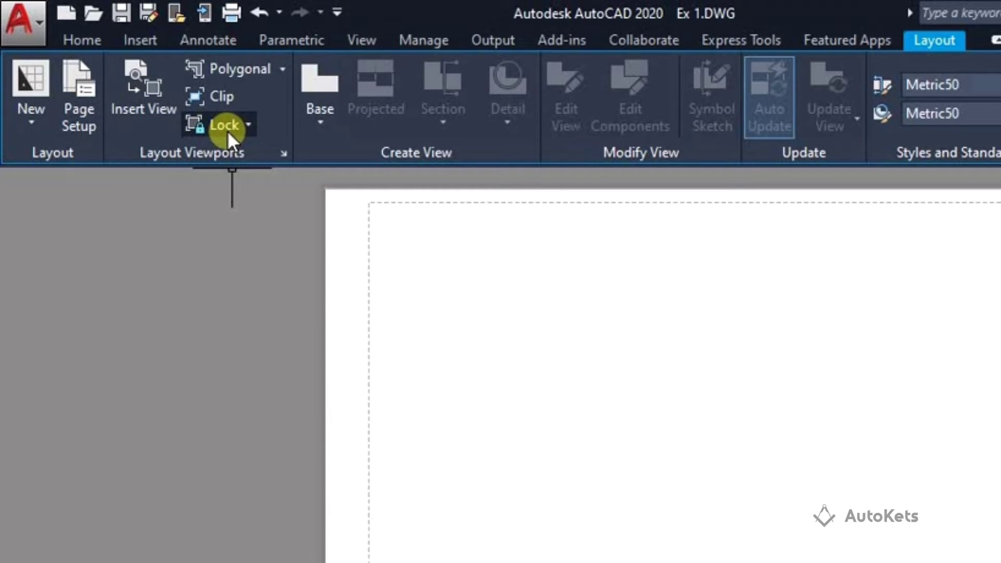
{"action": "left_click", "coordinate": [282, 68]}
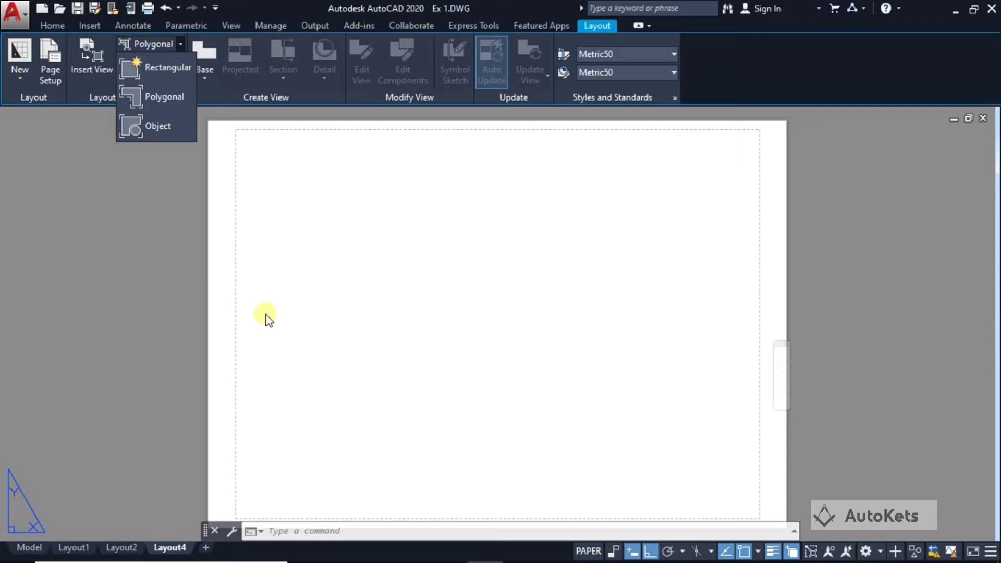
{"action": "left_click", "coordinate": [152, 74]}
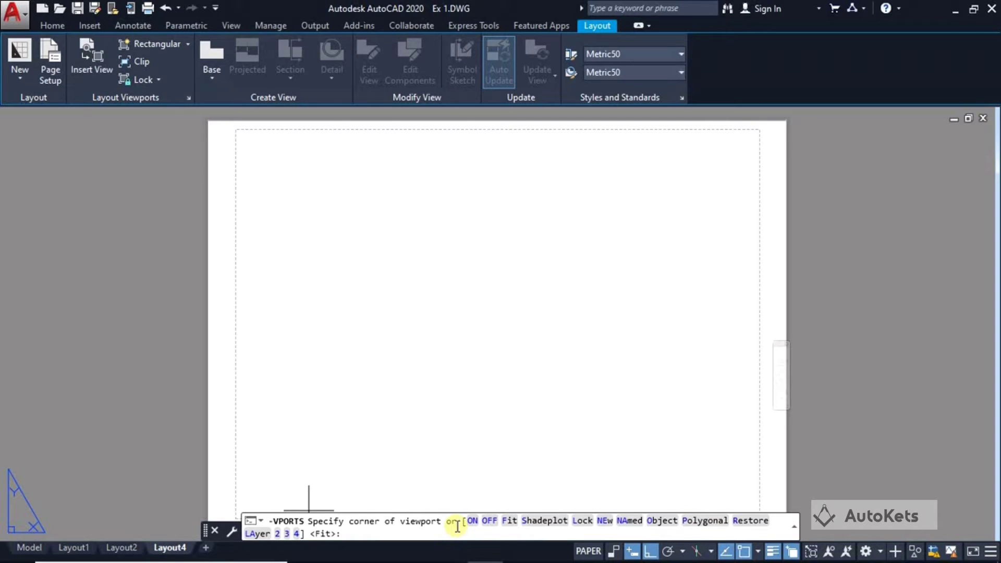
{"action": "left_click", "coordinate": [265, 158]}
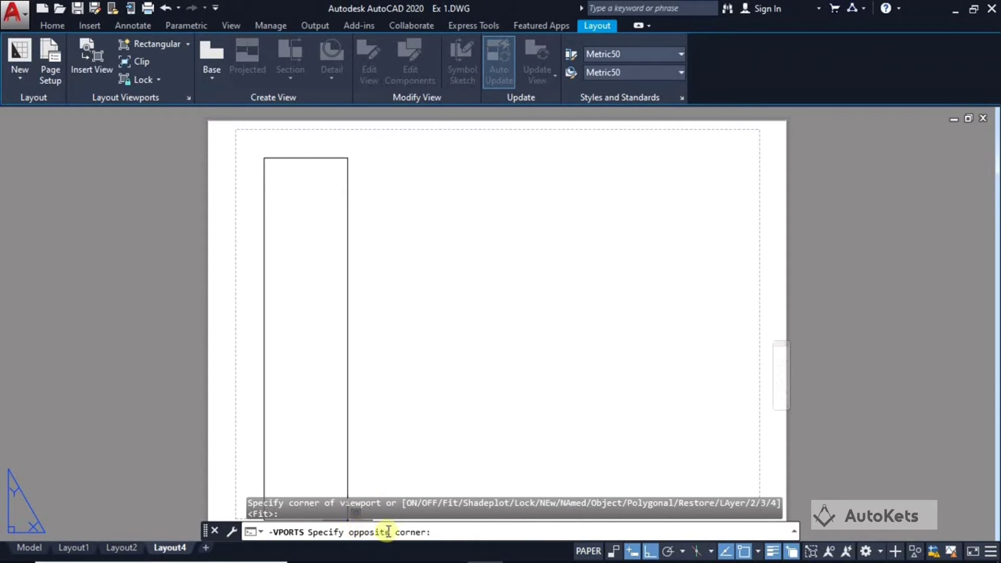
{"action": "left_click", "coordinate": [486, 308]}
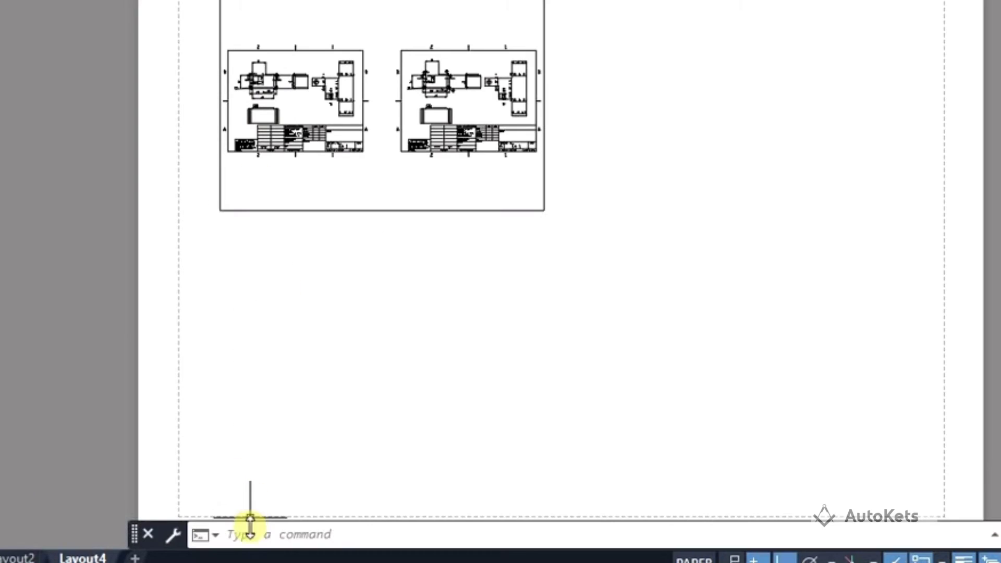
- Enter model space inside the viewport with the MS command and enlarge the first of the two drawing sheets within it
{"action": "left_click", "coordinate": [291, 532]}
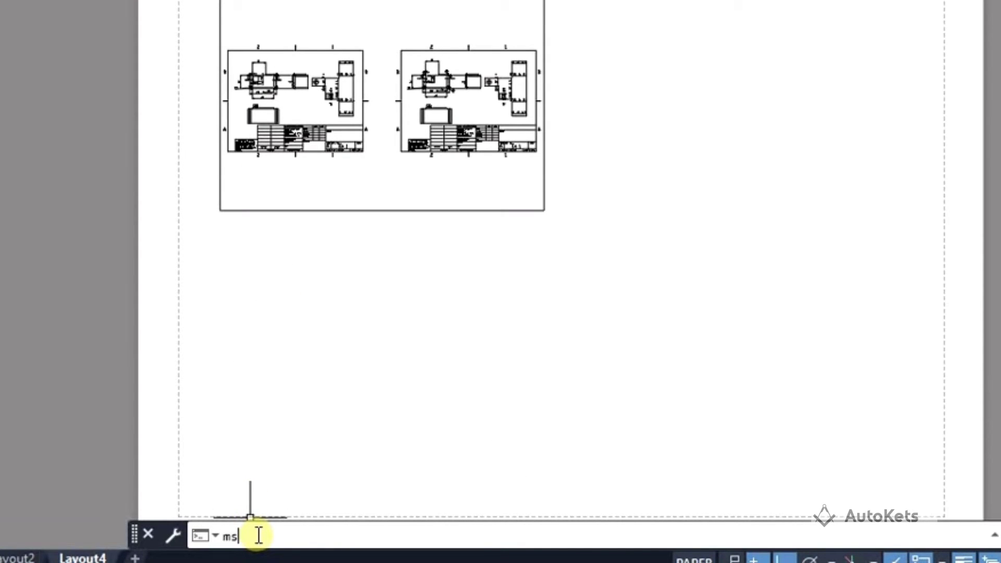
{"action": "key", "text": "Return"}
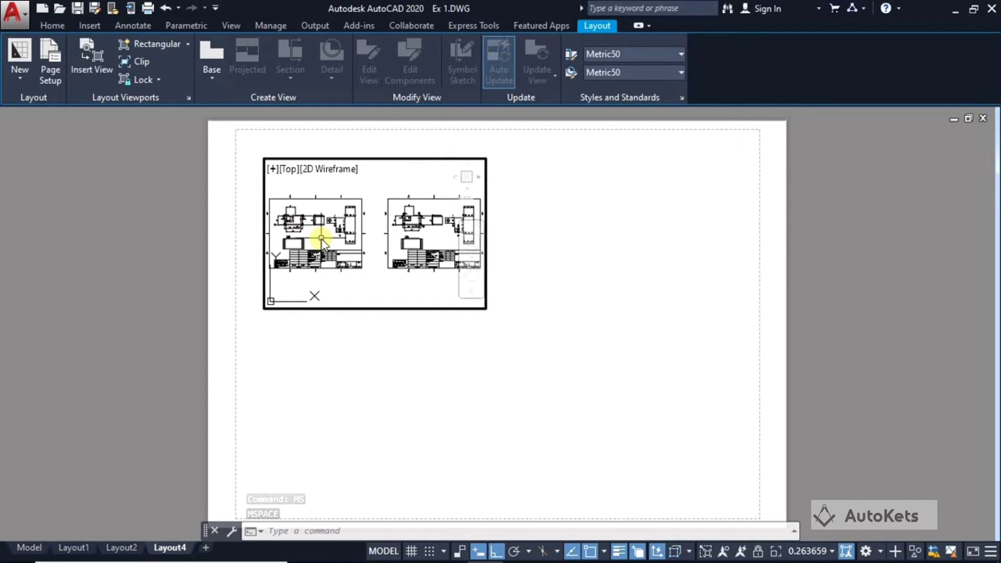
{"action": "scroll", "coordinate": [319, 253], "scroll_direction": "up", "scroll_amount": 5}
{"action": "scroll", "coordinate": [320, 252], "scroll_direction": "down", "scroll_amount": 3}
{"action": "mouse_move", "coordinate": [319, 253]}
{"action": "middle_mouse_down"}
{"action": "mouse_move", "coordinate": [388, 256]}
{"action": "mouse_move", "coordinate": [372, 255]}
{"action": "middle_mouse_up"}
{"action": "scroll", "coordinate": [383, 232], "scroll_direction": "up", "scroll_amount": 2}
{"action": "scroll", "coordinate": [382, 235], "scroll_direction": "down", "scroll_amount": 2}
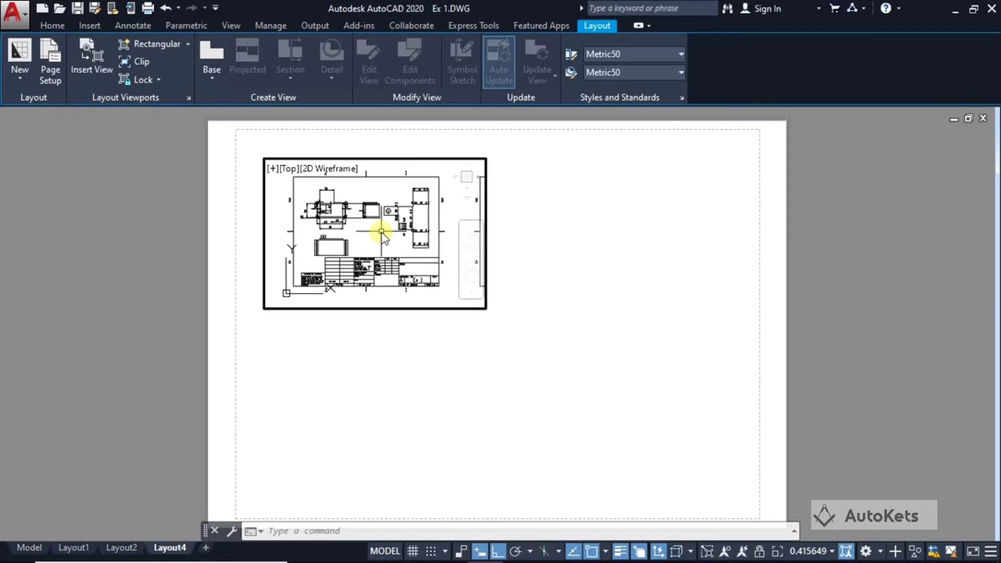
- Adjust the zoom and pan inside the active viewport so the whole first drawing sheet sits centred within its frame
{"action": "scroll", "coordinate": [382, 235], "scroll_direction": "up", "scroll_amount": 3}
{"action": "scroll", "coordinate": [382, 235], "scroll_direction": "down", "scroll_amount": 5}
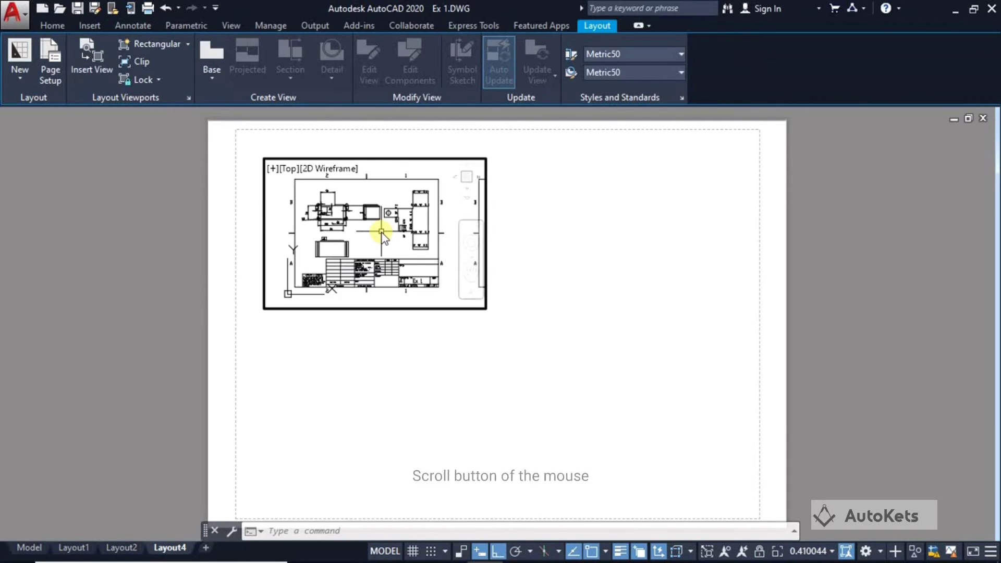
{"action": "scroll", "coordinate": [366, 225], "scroll_direction": "up", "scroll_amount": 2}
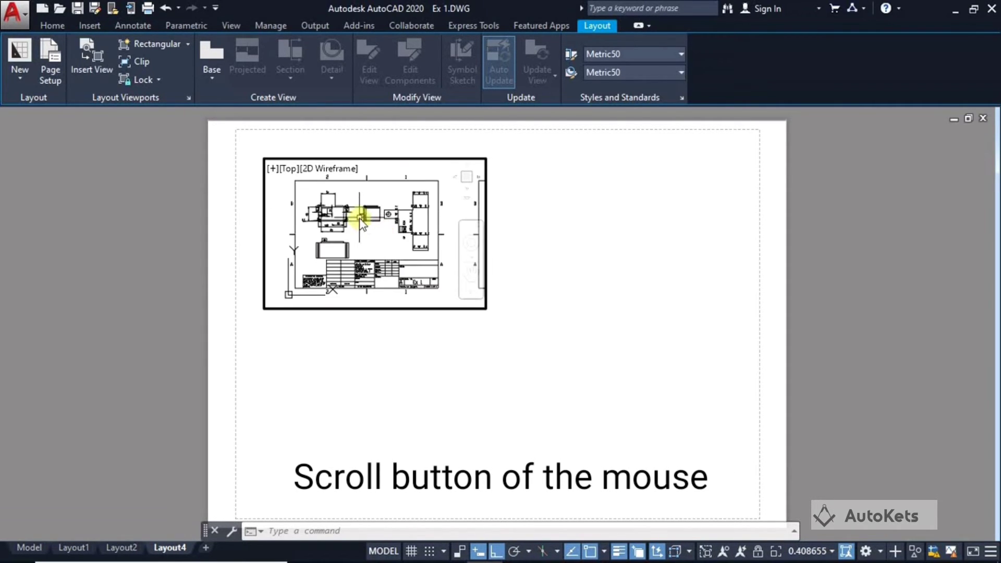
{"action": "scroll", "coordinate": [361, 224], "scroll_direction": "up", "scroll_amount": 1}
{"action": "scroll", "coordinate": [361, 223], "scroll_direction": "down", "scroll_amount": 1}
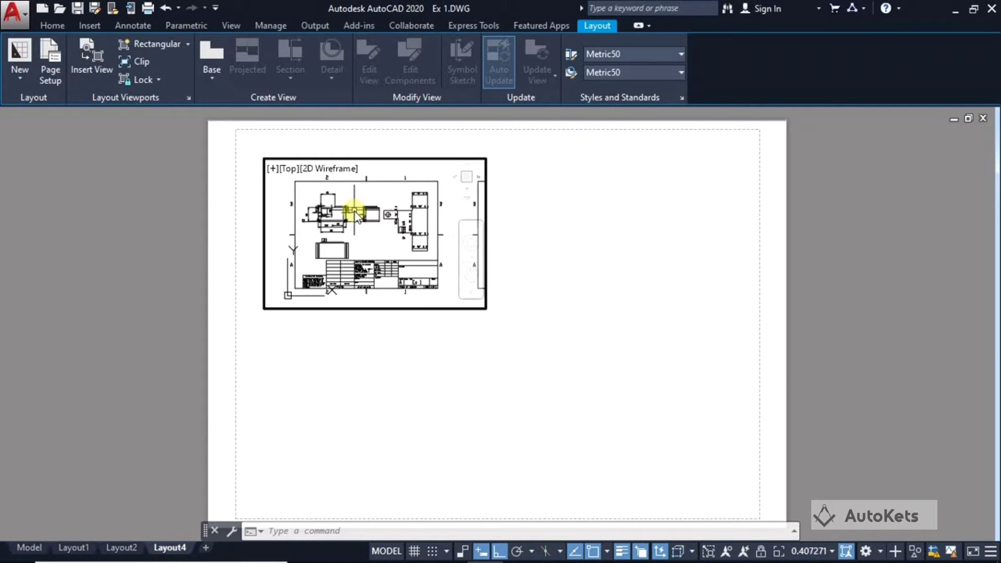
{"action": "scroll", "coordinate": [354, 212], "scroll_direction": "up", "scroll_amount": 1}
{"action": "mouse_move", "coordinate": [355, 212]}
{"action": "middle_mouse_down"}
{"action": "mouse_move", "coordinate": [384, 212]}
{"action": "mouse_move", "coordinate": [328, 209]}
{"action": "mouse_move", "coordinate": [335, 170]}
{"action": "mouse_move", "coordinate": [323, 233]}
{"action": "mouse_move", "coordinate": [335, 194]}
{"action": "mouse_move", "coordinate": [326, 199]}
{"action": "mouse_move", "coordinate": [380, 226]}
{"action": "mouse_move", "coordinate": [357, 169]}
{"action": "mouse_move", "coordinate": [362, 226]}
{"action": "mouse_move", "coordinate": [391, 201]}
{"action": "mouse_move", "coordinate": [313, 219]}
{"action": "mouse_move", "coordinate": [323, 230]}
{"action": "mouse_move", "coordinate": [375, 199]}
{"action": "mouse_move", "coordinate": [340, 233]}
{"action": "mouse_move", "coordinate": [353, 189]}
{"action": "mouse_move", "coordinate": [347, 226]}
{"action": "mouse_move", "coordinate": [384, 187]}
{"action": "mouse_move", "coordinate": [356, 214]}
{"action": "mouse_move", "coordinate": [385, 213]}
{"action": "mouse_move", "coordinate": [344, 192]}
{"action": "mouse_move", "coordinate": [327, 217]}
{"action": "mouse_move", "coordinate": [341, 229]}
{"action": "mouse_move", "coordinate": [358, 213]}
{"action": "middle_mouse_up"}
{"action": "scroll", "coordinate": [328, 208], "scroll_direction": "down", "scroll_amount": 1}
{"action": "scroll", "coordinate": [364, 210], "scroll_direction": "up", "scroll_amount": 3}
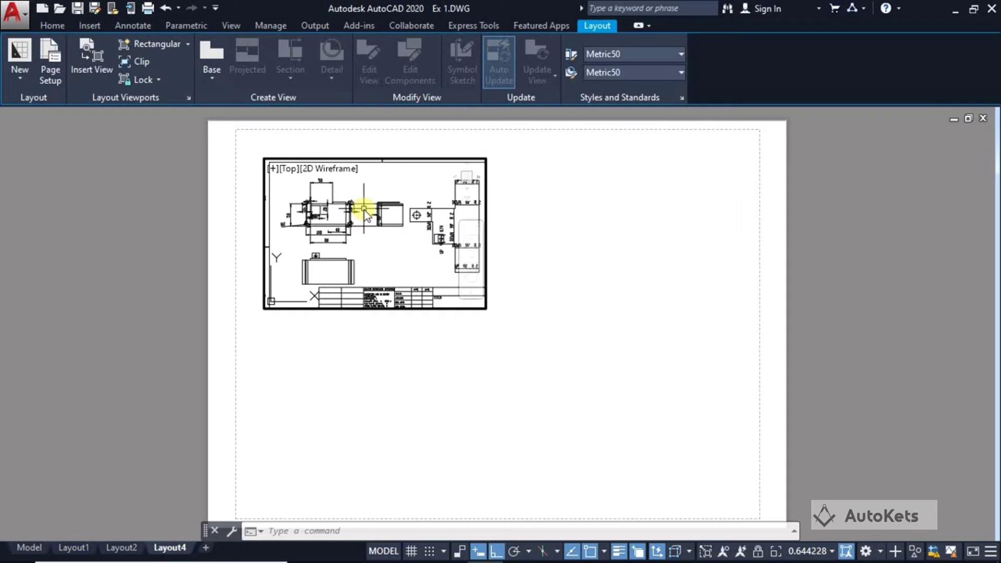
{"action": "scroll", "coordinate": [368, 216], "scroll_direction": "down", "scroll_amount": 3}
{"action": "mouse_move", "coordinate": [376, 220]}
{"action": "middle_mouse_down"}
{"action": "mouse_move", "coordinate": [353, 202]}
{"action": "mouse_move", "coordinate": [376, 236]}
{"action": "mouse_move", "coordinate": [369, 205]}
{"action": "mouse_move", "coordinate": [376, 221]}
{"action": "middle_mouse_up"}
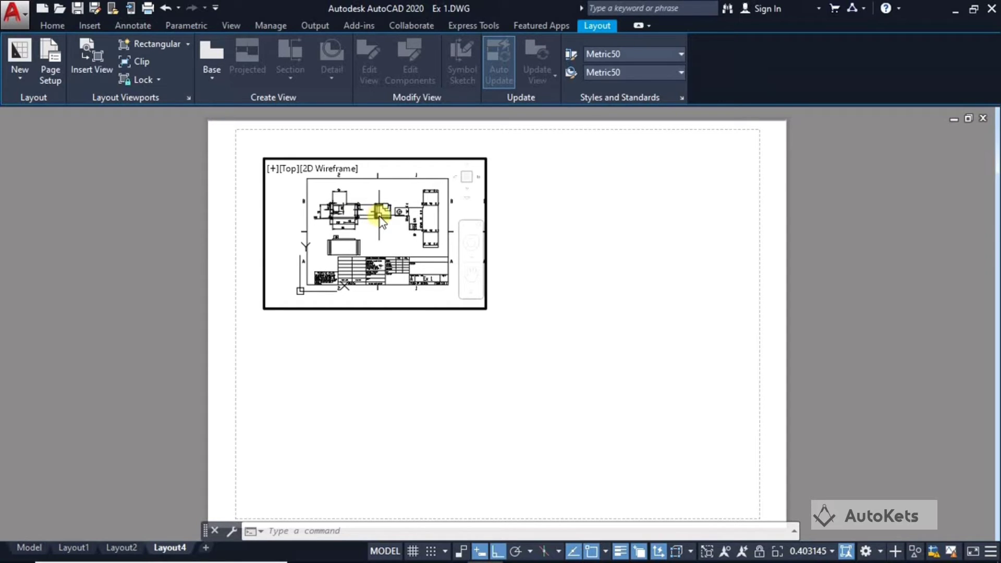
{"action": "scroll", "coordinate": [381, 220], "scroll_direction": "up", "scroll_amount": 2}
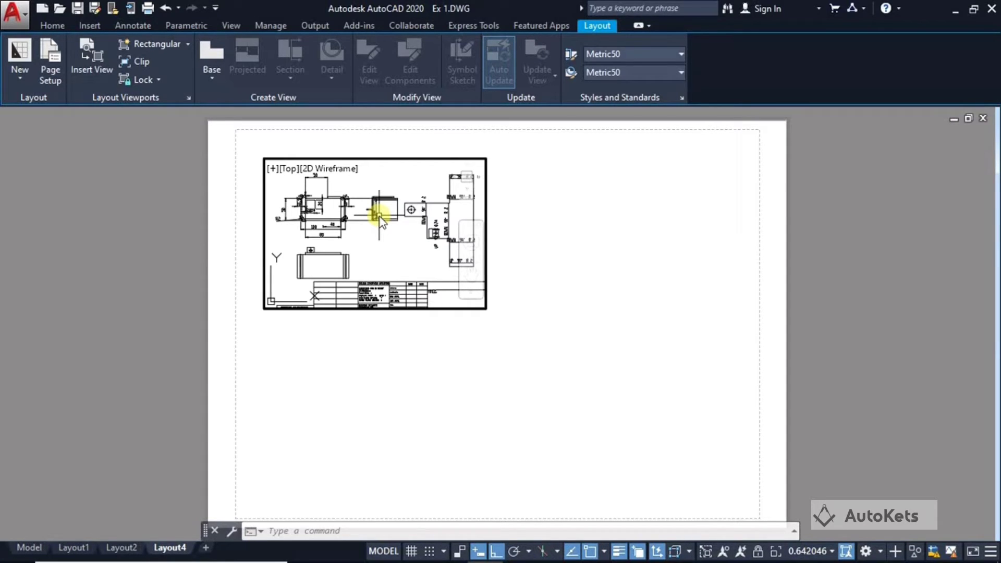
{"action": "scroll", "coordinate": [380, 220], "scroll_direction": "down", "scroll_amount": 2}
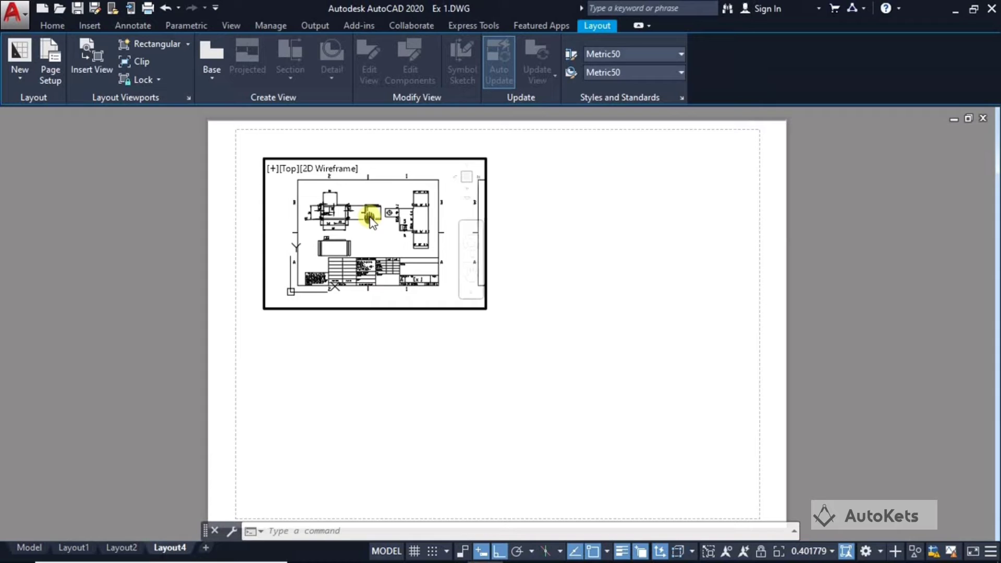
{"action": "middle_click_drag", "start_coordinate": [371, 221], "coordinate": [379, 220]}
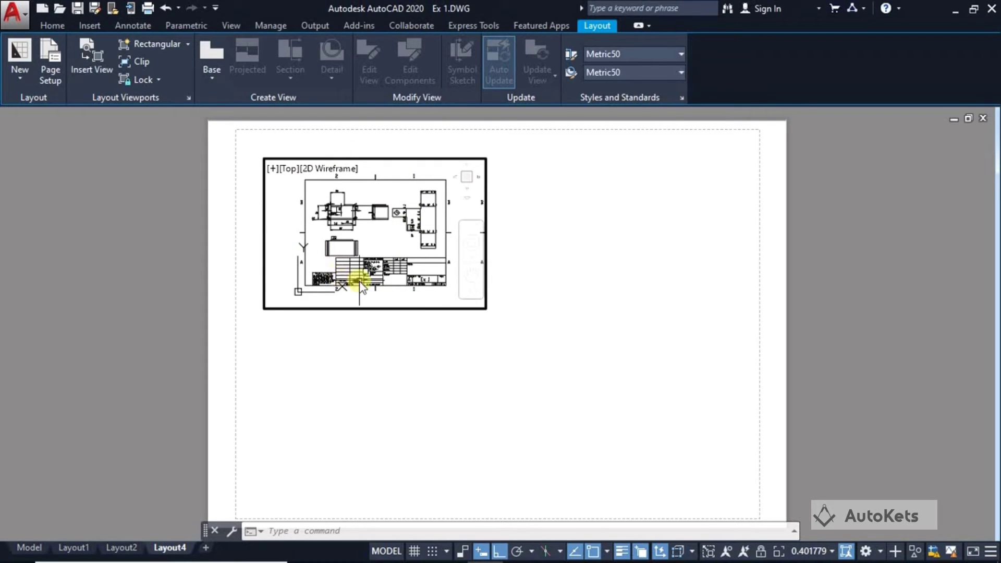
- Return from the viewport's model space to paper space with the PS command
{"action": "type", "text": "ps"}
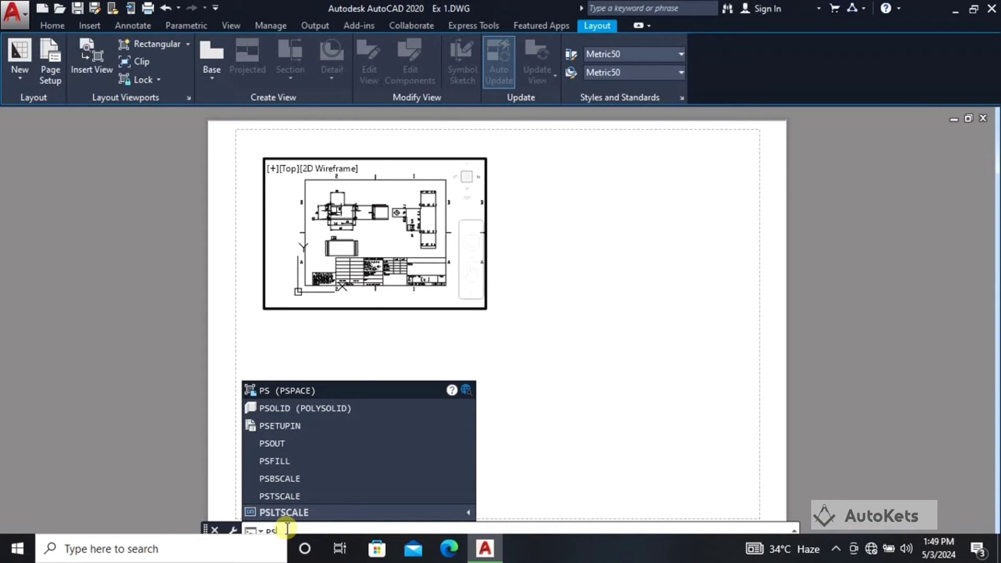
{"action": "key", "text": "Return"}
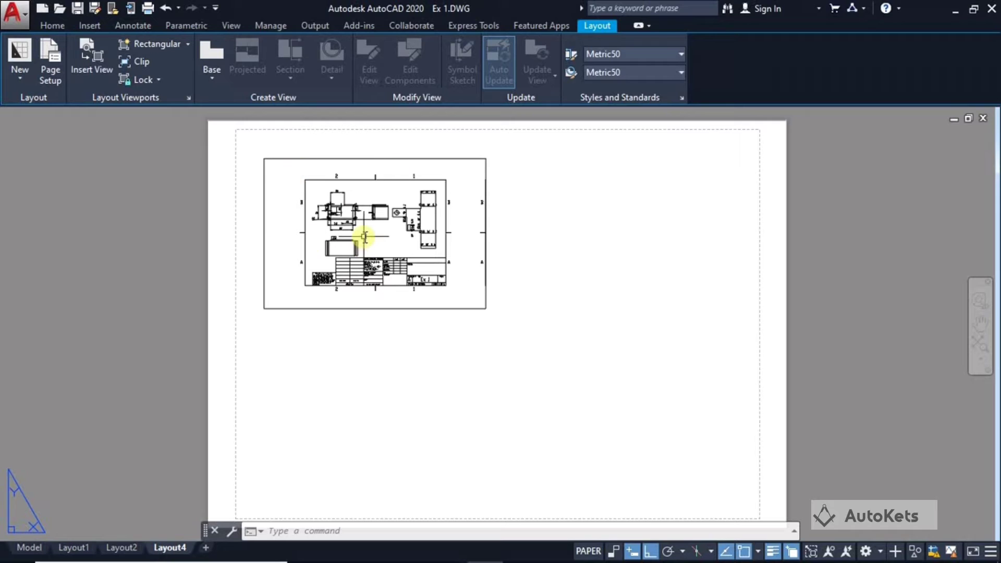
{"action": "scroll", "coordinate": [363, 237], "scroll_direction": "up", "scroll_amount": 2}
{"action": "scroll", "coordinate": [379, 219], "scroll_direction": "down", "scroll_amount": 2}
{"action": "scroll", "coordinate": [420, 198], "scroll_direction": "up", "scroll_amount": 3}
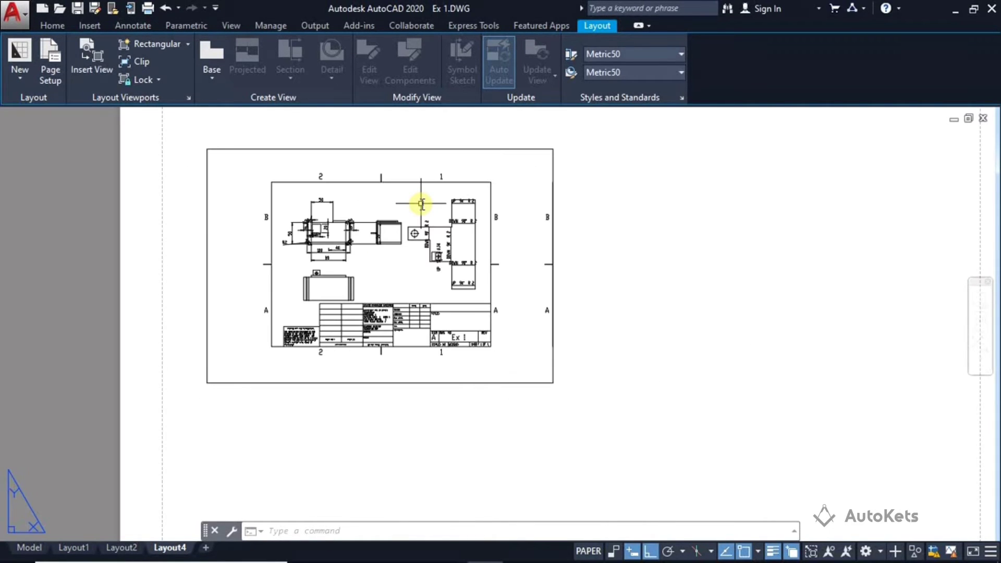
{"action": "scroll", "coordinate": [362, 183], "scroll_direction": "down", "scroll_amount": 1}
{"action": "scroll", "coordinate": [331, 204], "scroll_direction": "down", "scroll_amount": 1}
{"action": "middle_click_drag", "start_coordinate": [330, 203], "coordinate": [303, 194]}
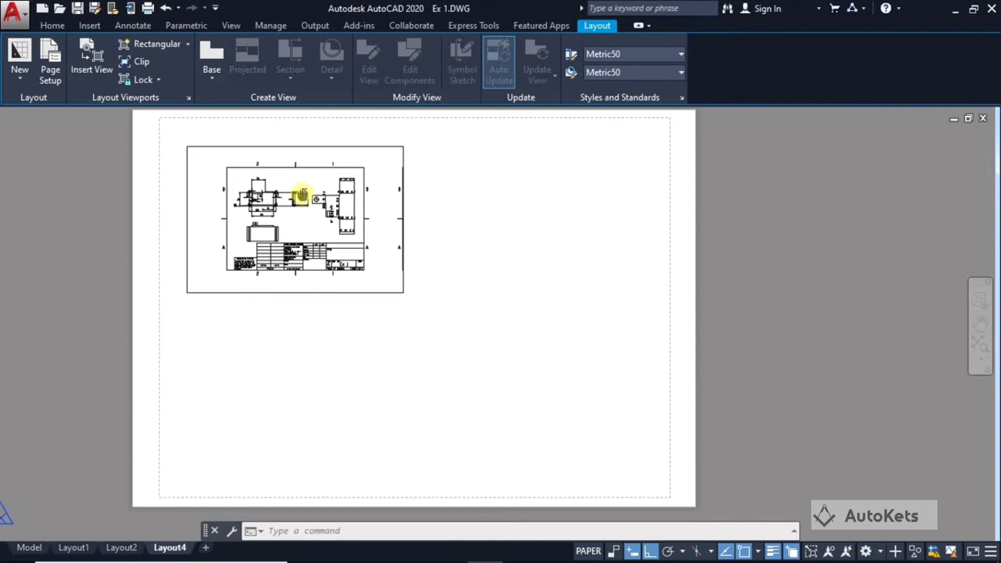
{"action": "left_click", "coordinate": [187, 45]}
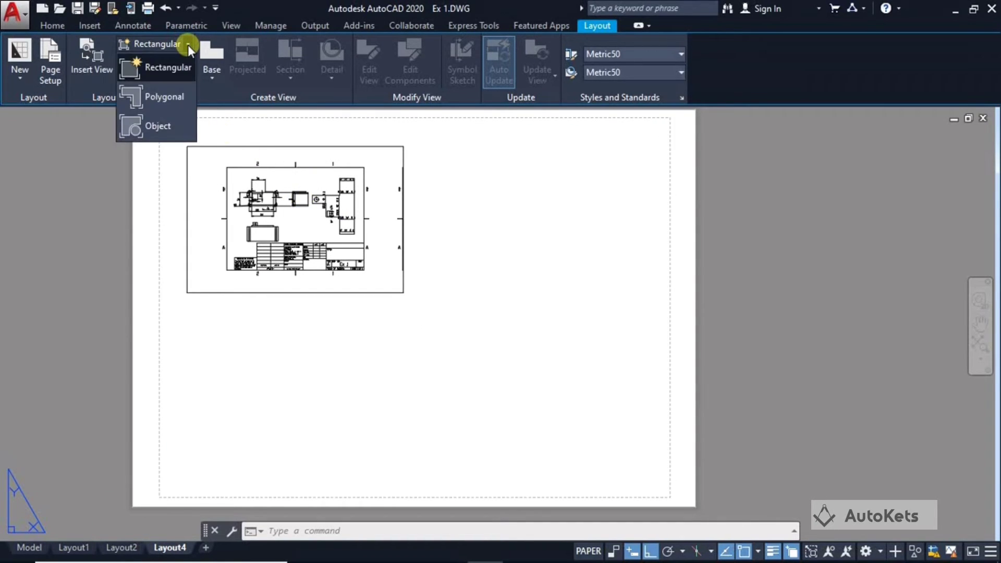
{"action": "left_click", "coordinate": [164, 99]}
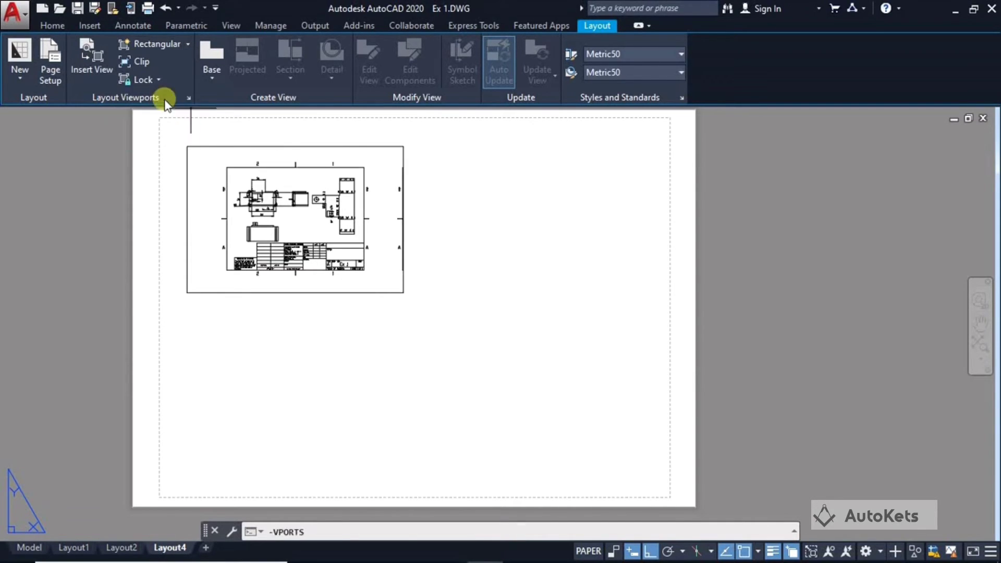
{"action": "left_click", "coordinate": [443, 155]}
{"action": "left_click", "coordinate": [442, 310]}
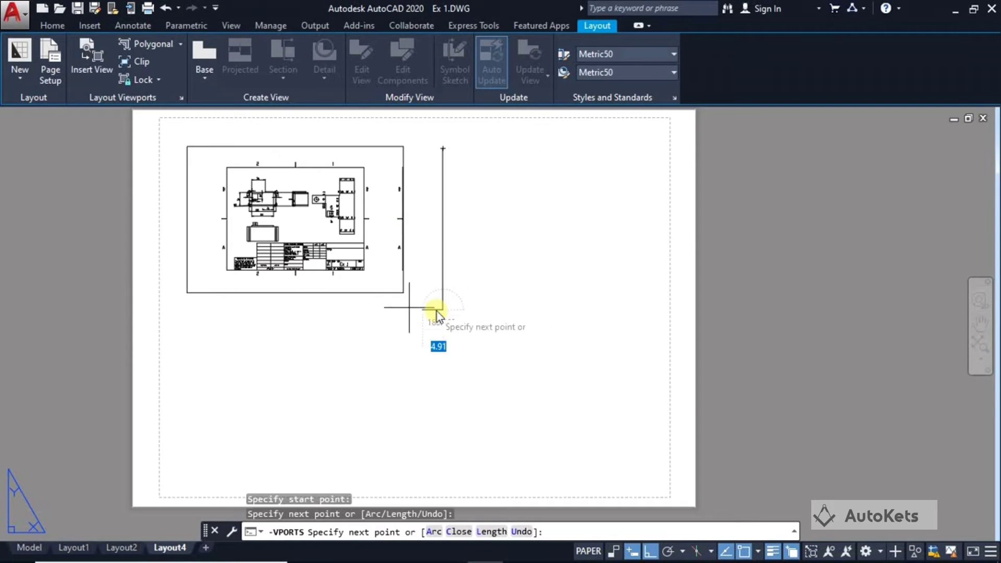
{"action": "left_click", "coordinate": [291, 309]}
{"action": "left_click", "coordinate": [288, 398]}
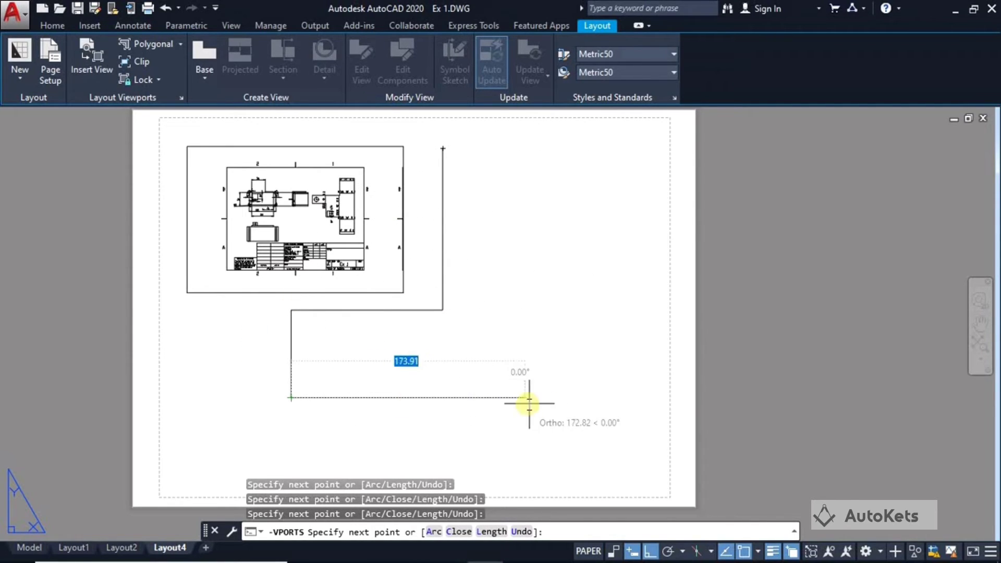
{"action": "left_click", "coordinate": [571, 398]}
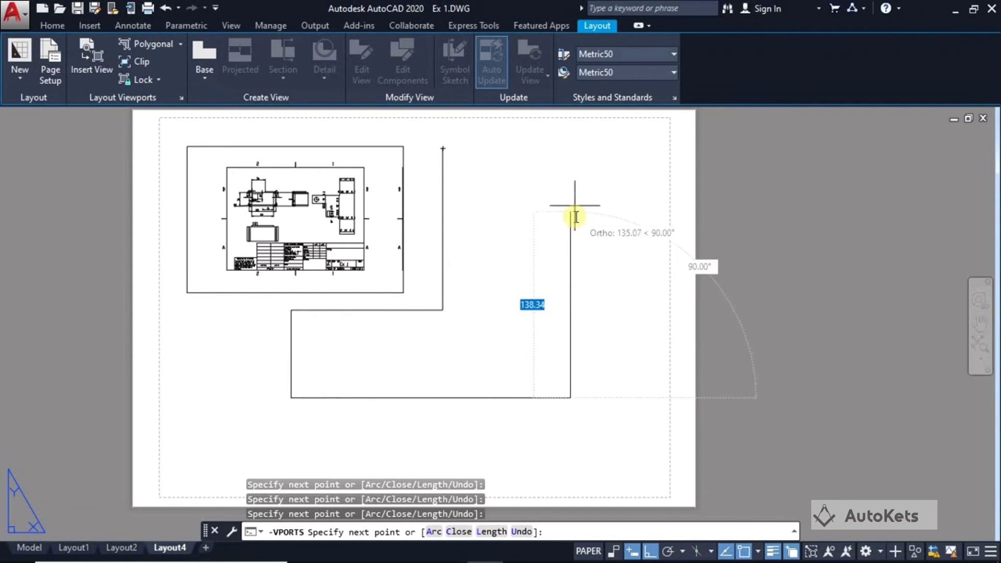
{"action": "left_click", "coordinate": [508, 149]}
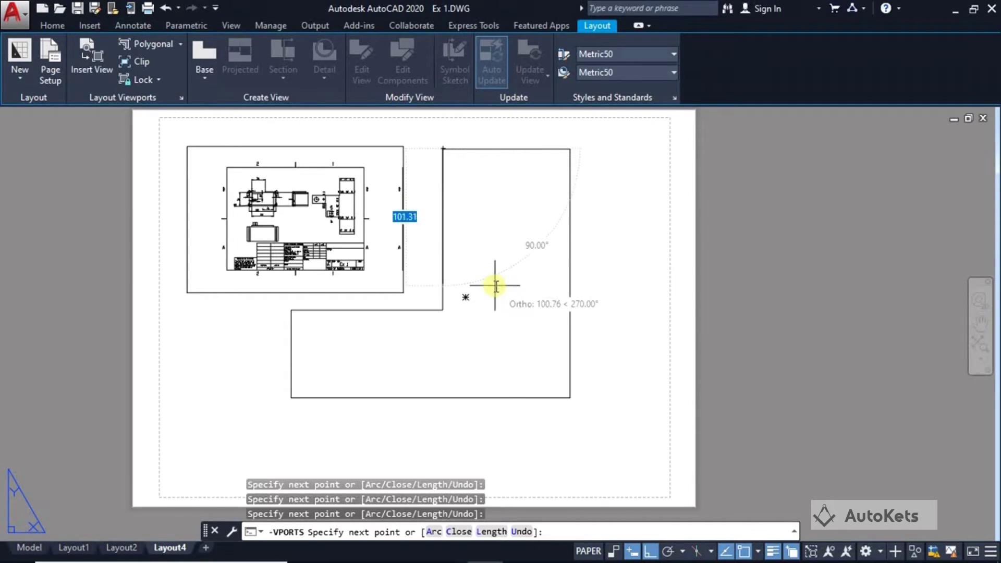
{"action": "left_click", "coordinate": [443, 235]}
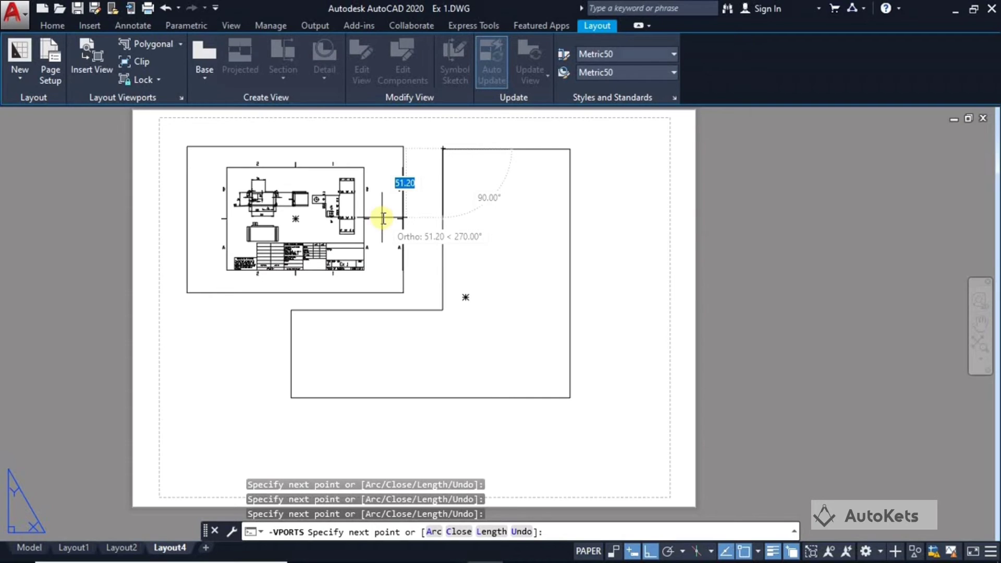
{"action": "key", "text": "Escape"}
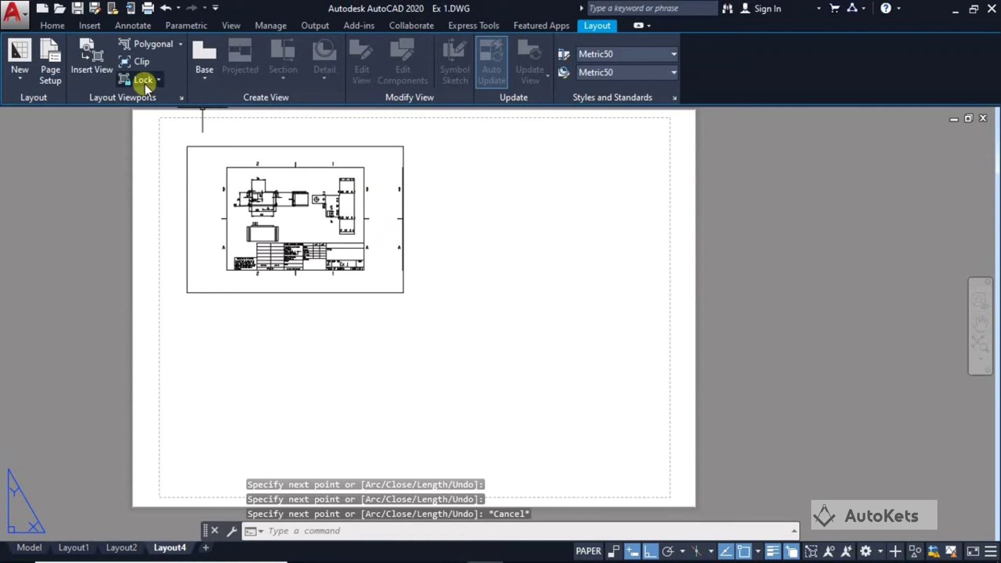
- Create an L-shaped polygonal viewport that wraps around the right side and underside of the rectangular viewport on Layout4
{"action": "left_click", "coordinate": [164, 42]}
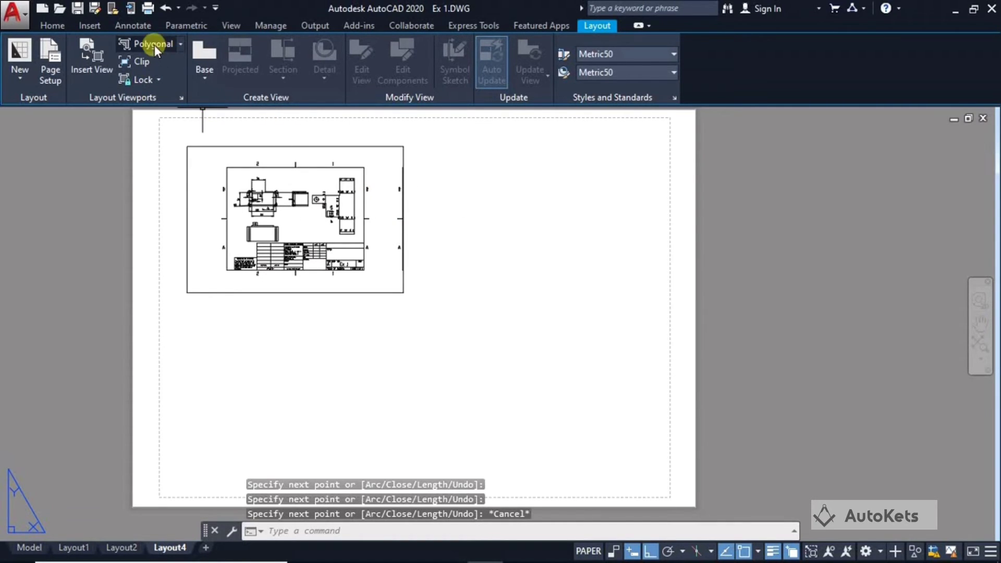
{"action": "left_click", "coordinate": [433, 151]}
{"action": "left_click", "coordinate": [434, 311]}
{"action": "left_click", "coordinate": [279, 310]}
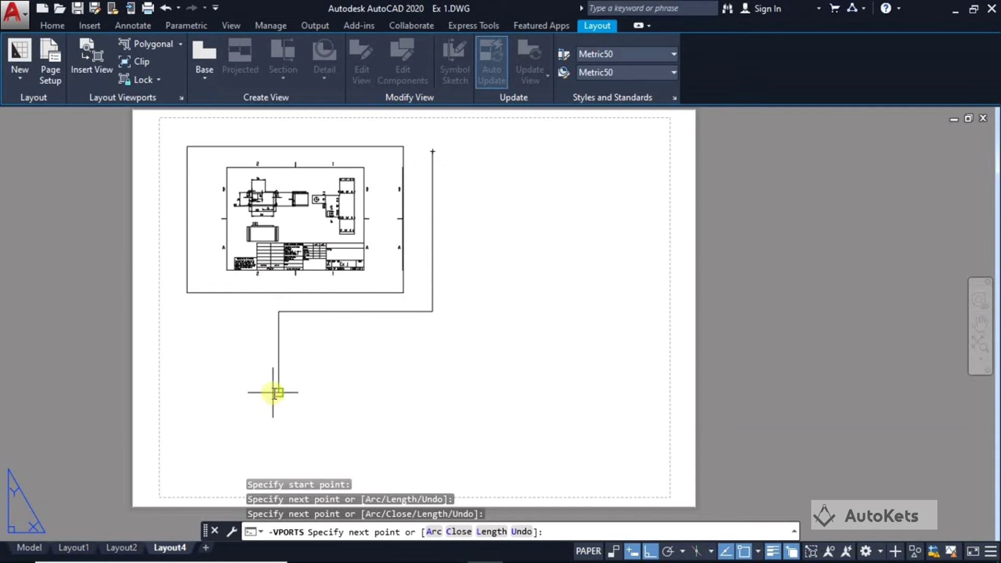
{"action": "left_click", "coordinate": [278, 392]}
{"action": "left_click", "coordinate": [574, 400]}
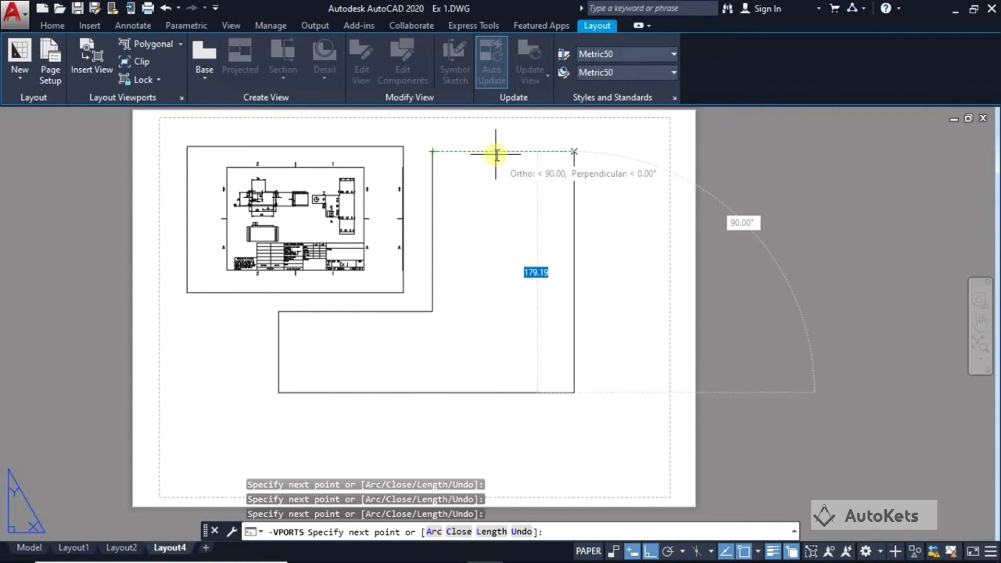
{"action": "left_click", "coordinate": [464, 151]}
{"action": "left_click", "coordinate": [433, 152]}
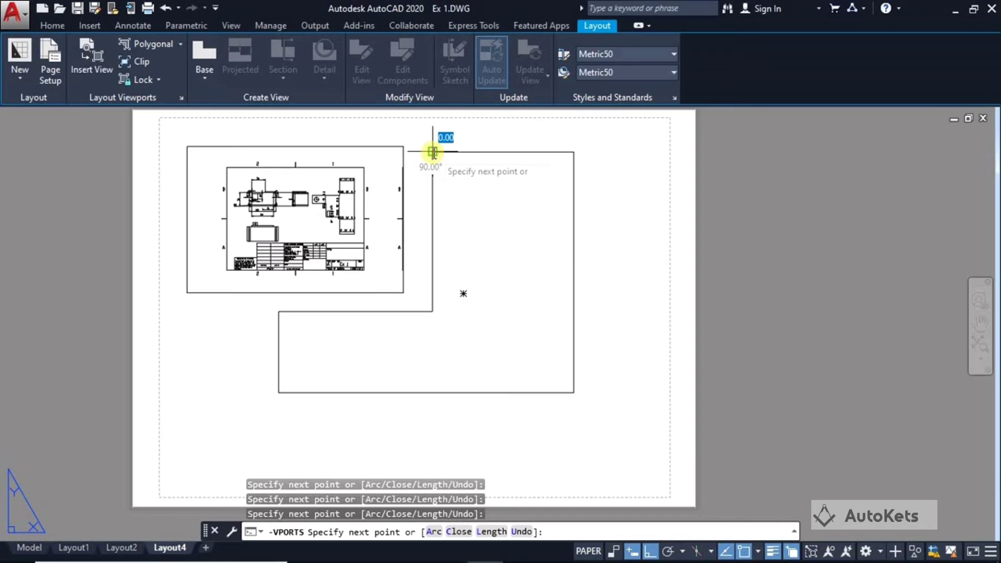
{"action": "key", "text": "Return"}
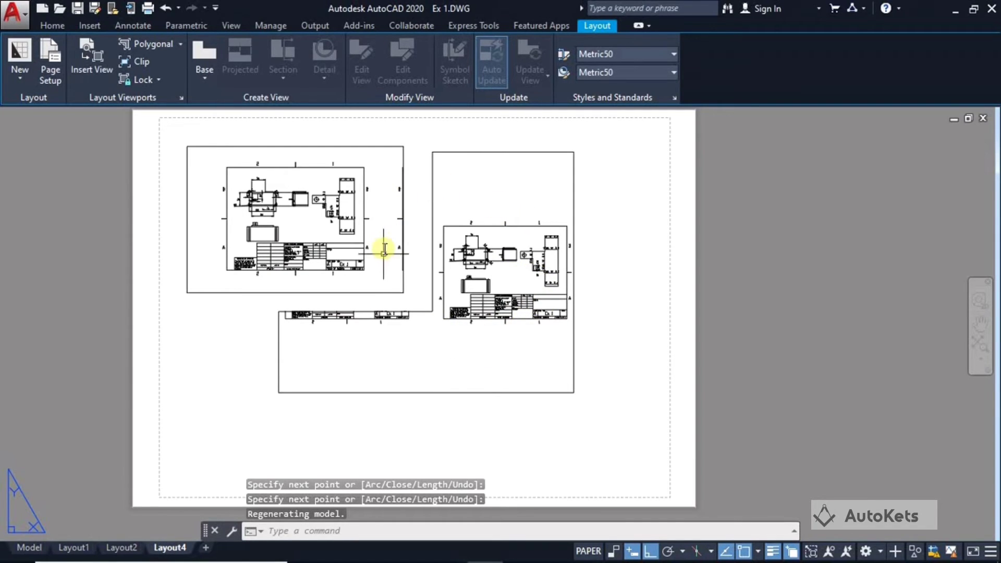
- Draw a circle with a radius of about 37 in the empty lower-left area of the Layout4 sheet
{"action": "middle_click_drag", "start_coordinate": [414, 279], "coordinate": [484, 264]}
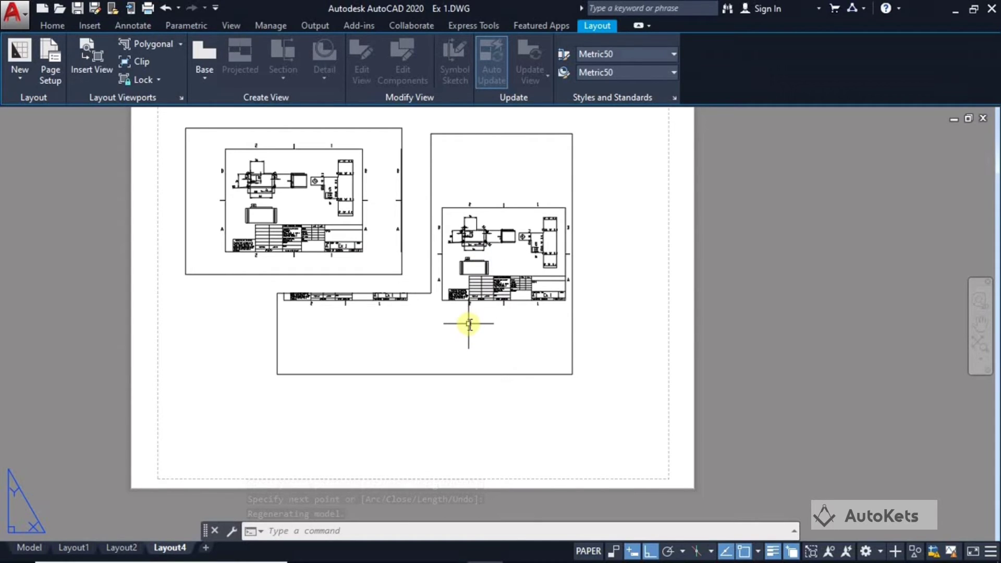
{"action": "middle_click_drag", "start_coordinate": [469, 323], "coordinate": [487, 288]}
{"action": "left_click", "coordinate": [180, 45]}
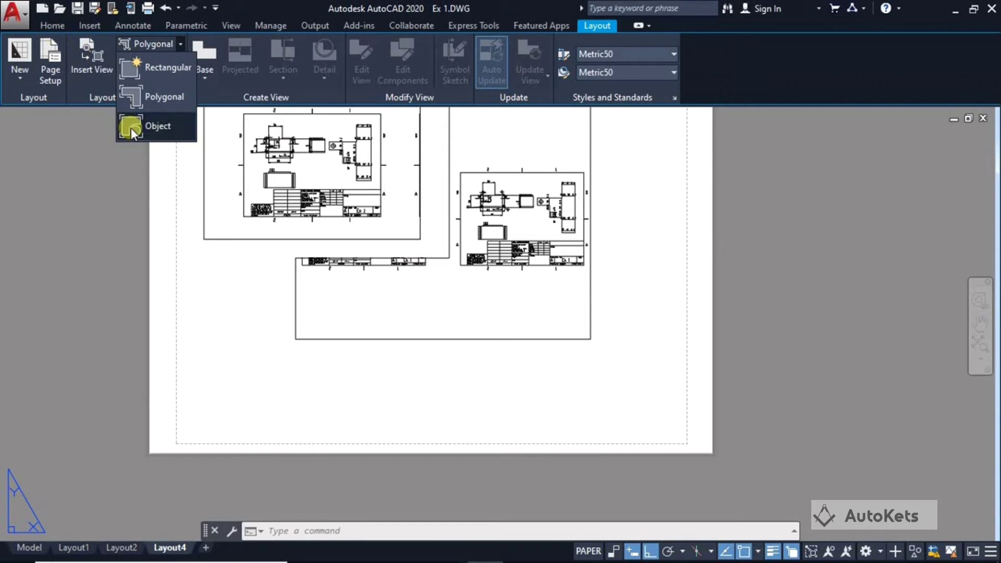
{"action": "left_click", "coordinate": [56, 25]}
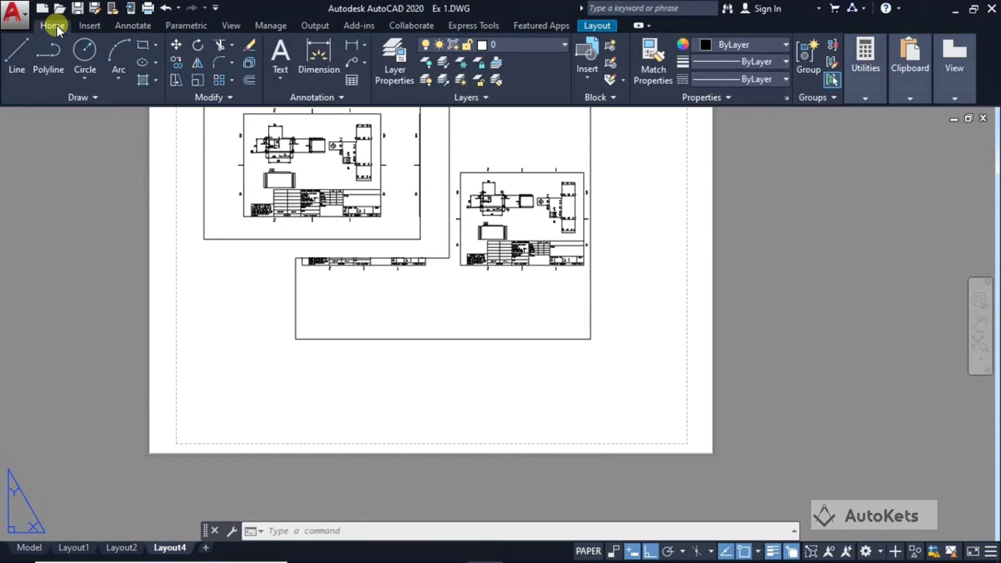
{"action": "left_click", "coordinate": [84, 50]}
{"action": "left_click", "coordinate": [230, 353]}
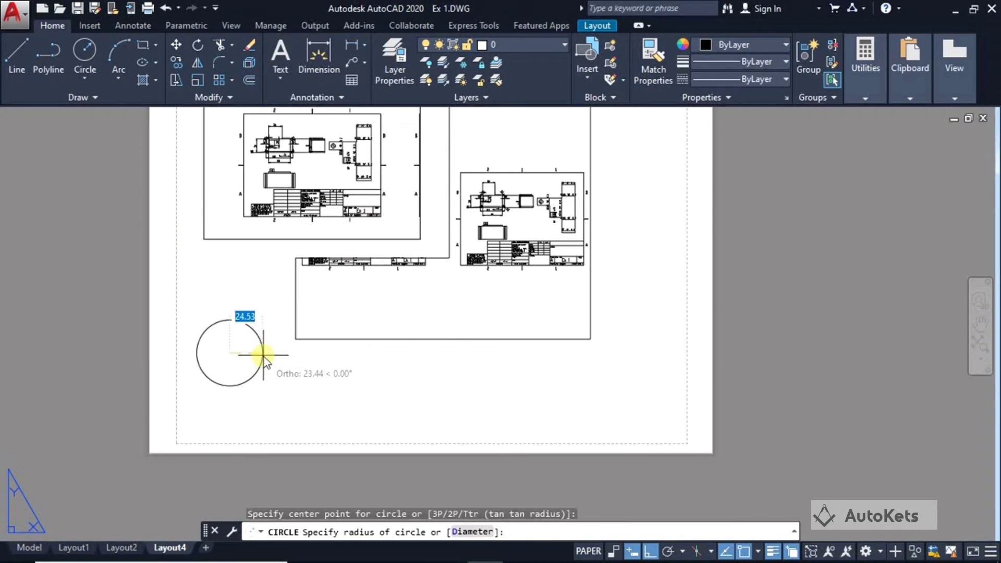
{"action": "left_click", "coordinate": [269, 323]}
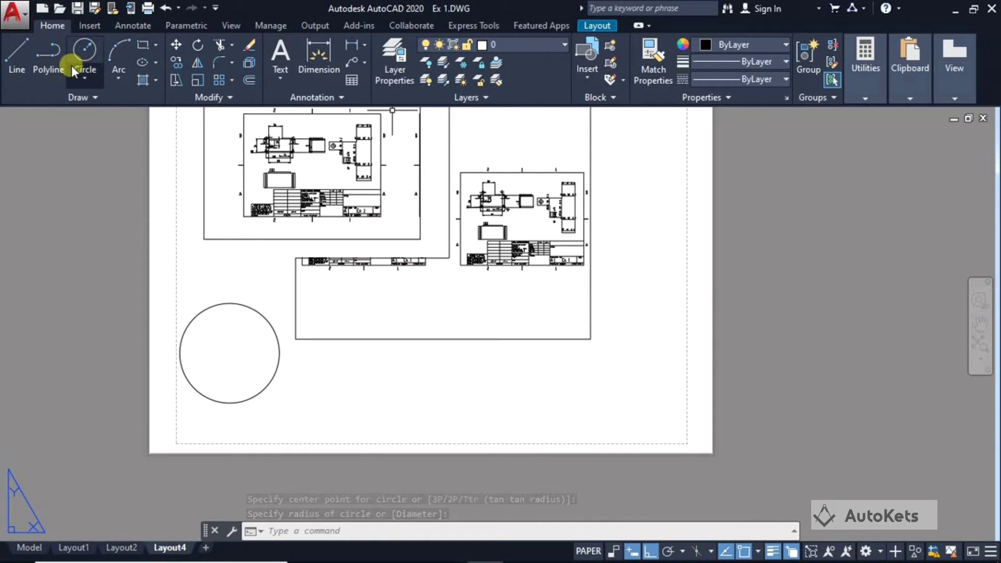
- Convert the circle at the lower left of the sheet into a viewport with the Object viewport option
{"action": "left_click", "coordinate": [598, 28]}
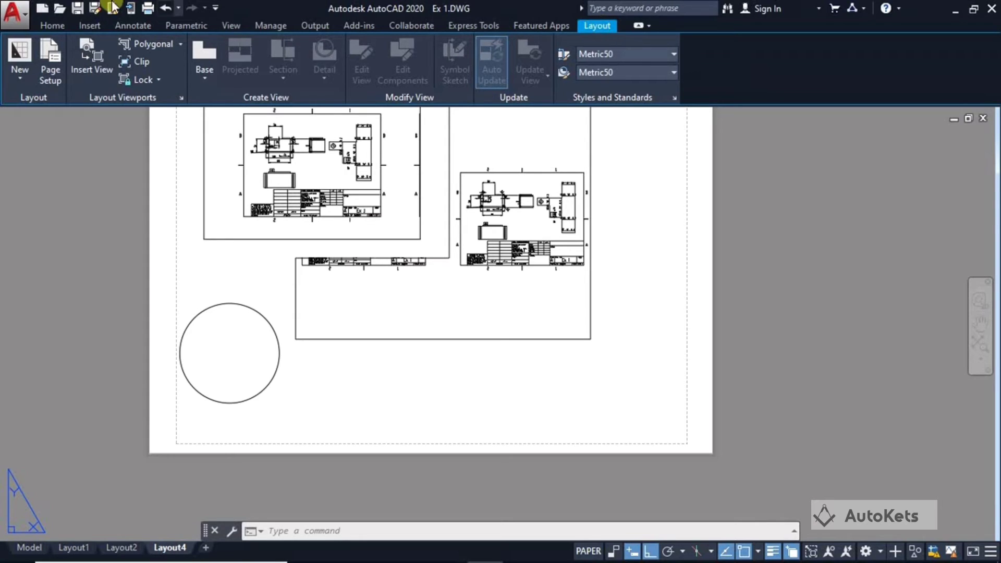
{"action": "left_click", "coordinate": [180, 44]}
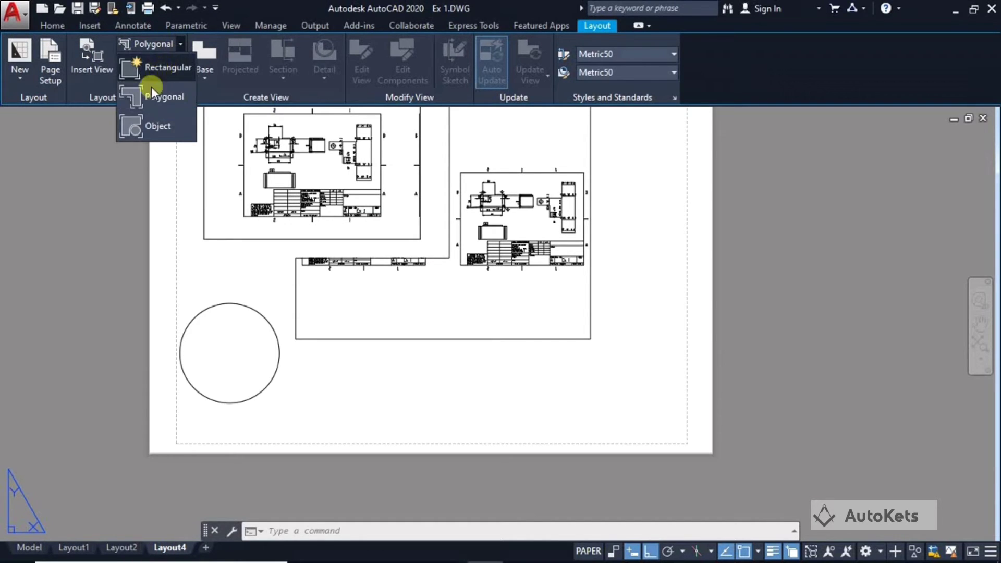
{"action": "left_click", "coordinate": [148, 126]}
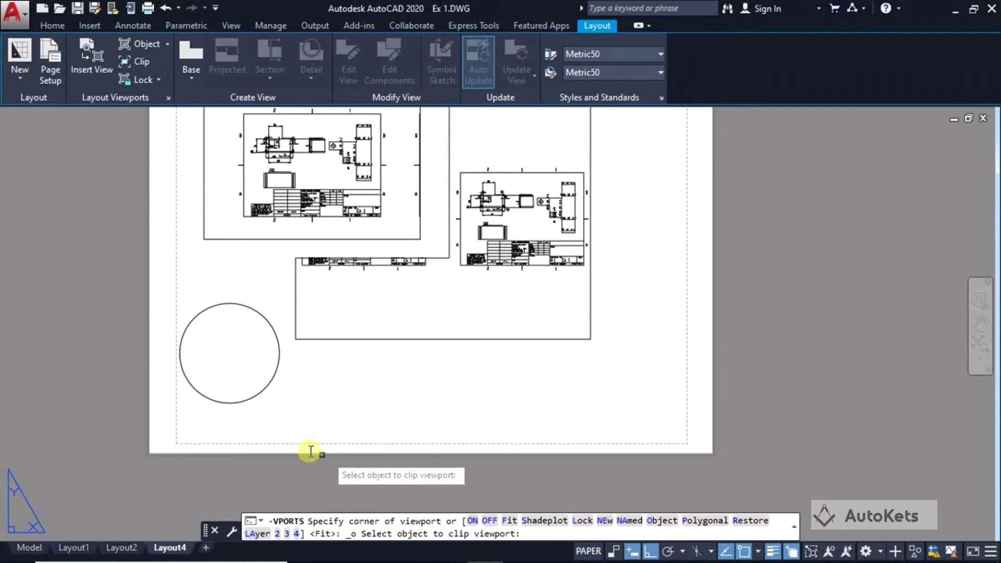
{"action": "left_click", "coordinate": [231, 402]}
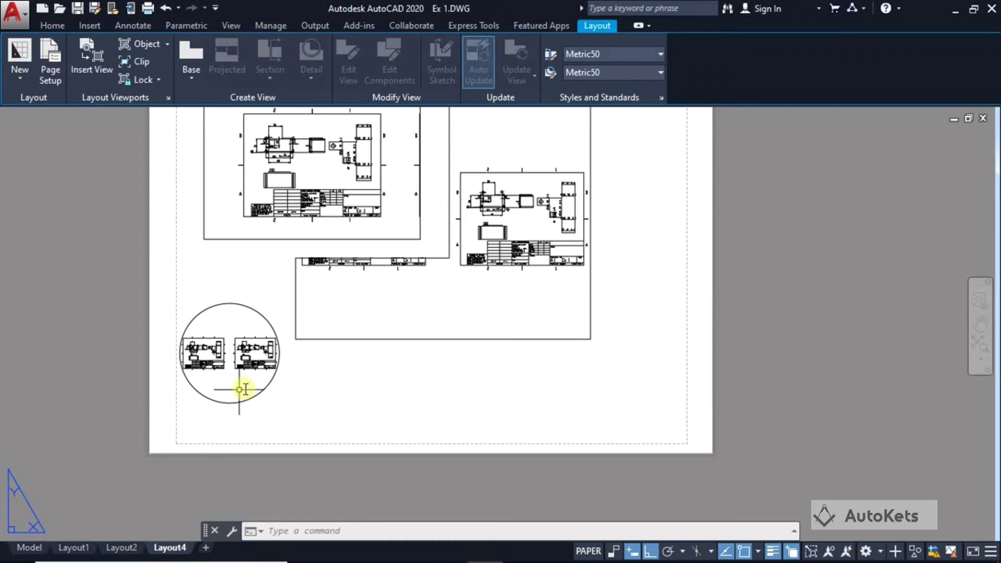
{"action": "middle_click_drag", "start_coordinate": [260, 173], "coordinate": [194, 230]}
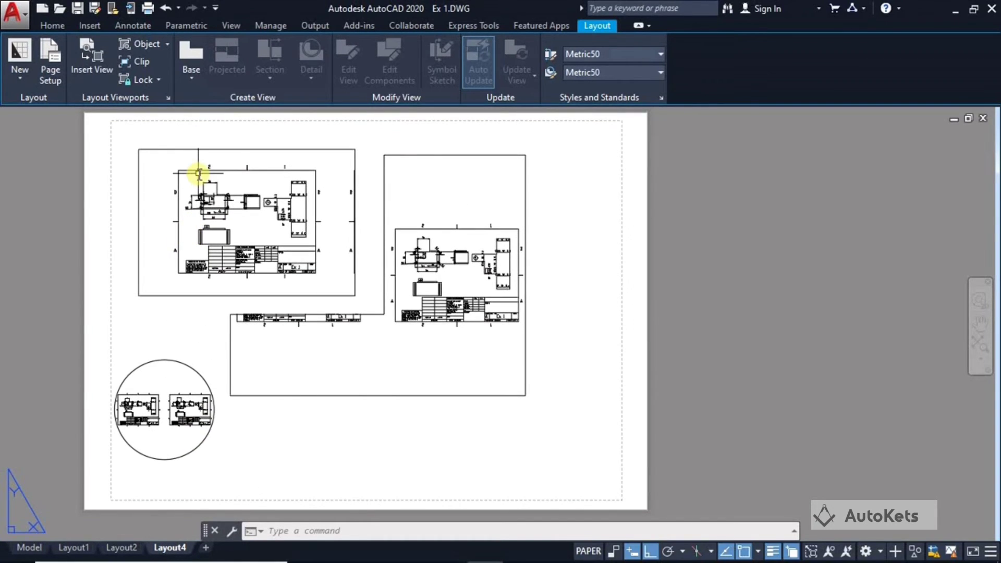
{"action": "scroll", "coordinate": [230, 206], "scroll_direction": "up", "scroll_amount": 2}
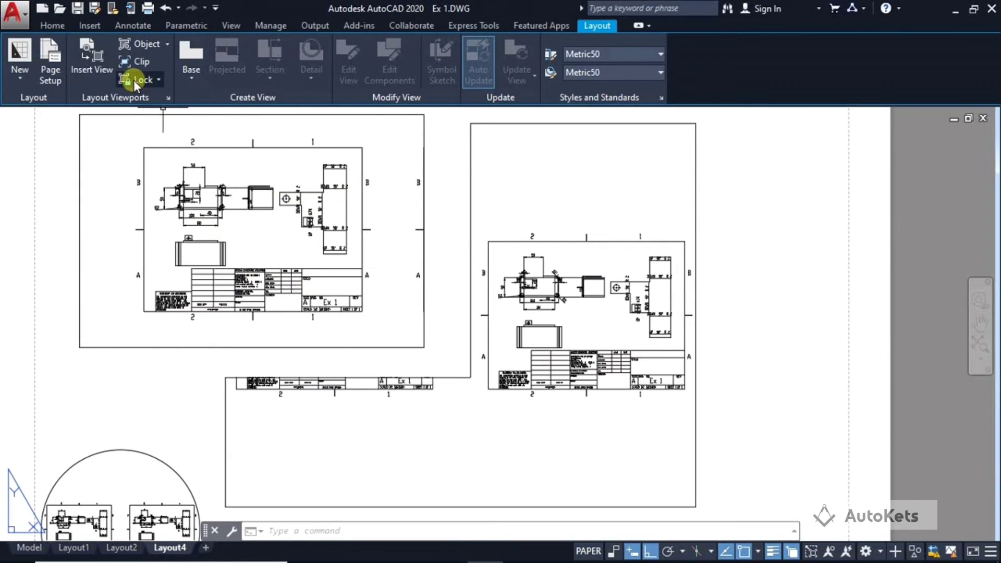
{"action": "left_click", "coordinate": [133, 62]}
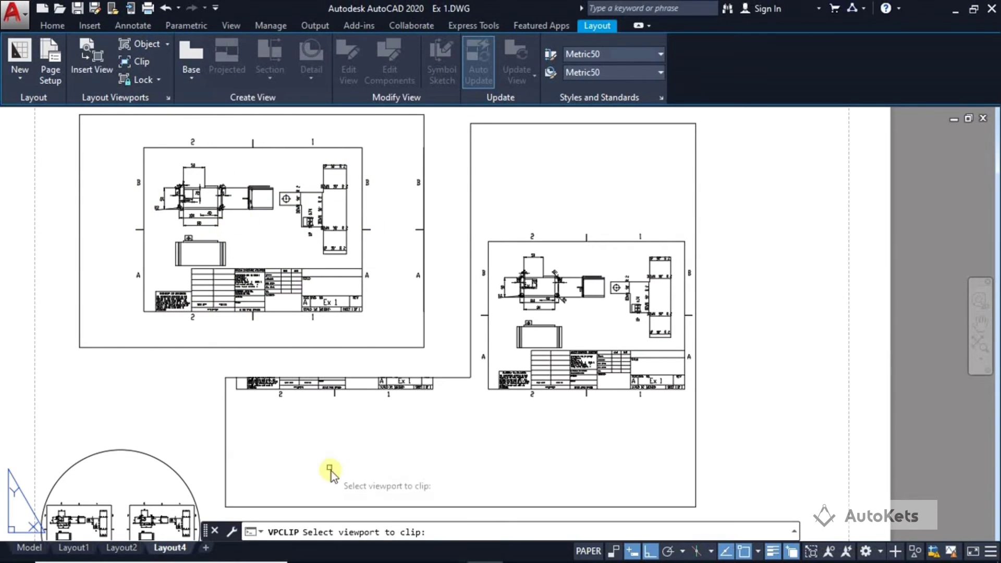
{"action": "left_click", "coordinate": [257, 346]}
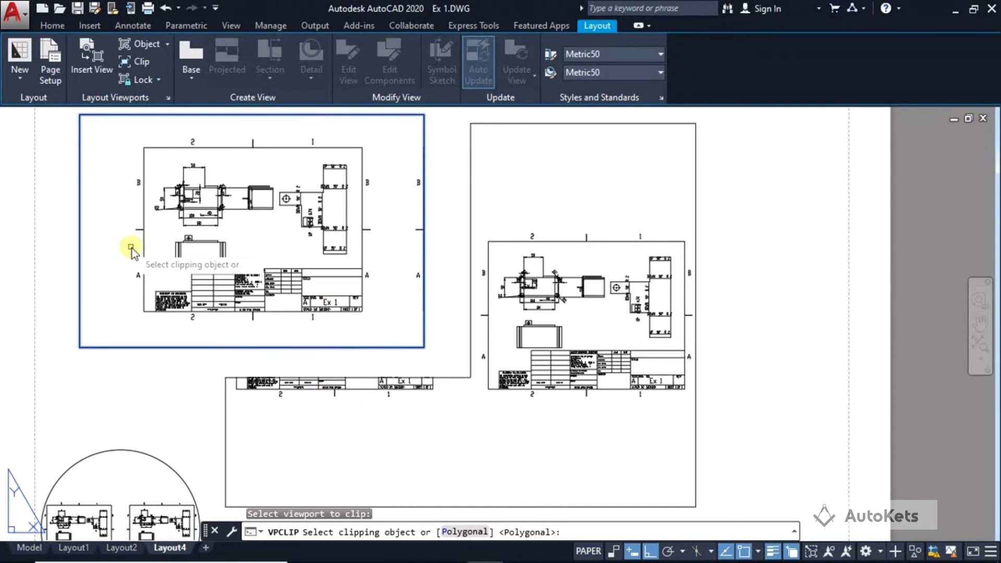
{"action": "key", "text": "Escape"}
- Draw a circle inside the rectangular viewport, over the right-hand part of its drawing sheet
{"action": "left_click", "coordinate": [52, 26]}
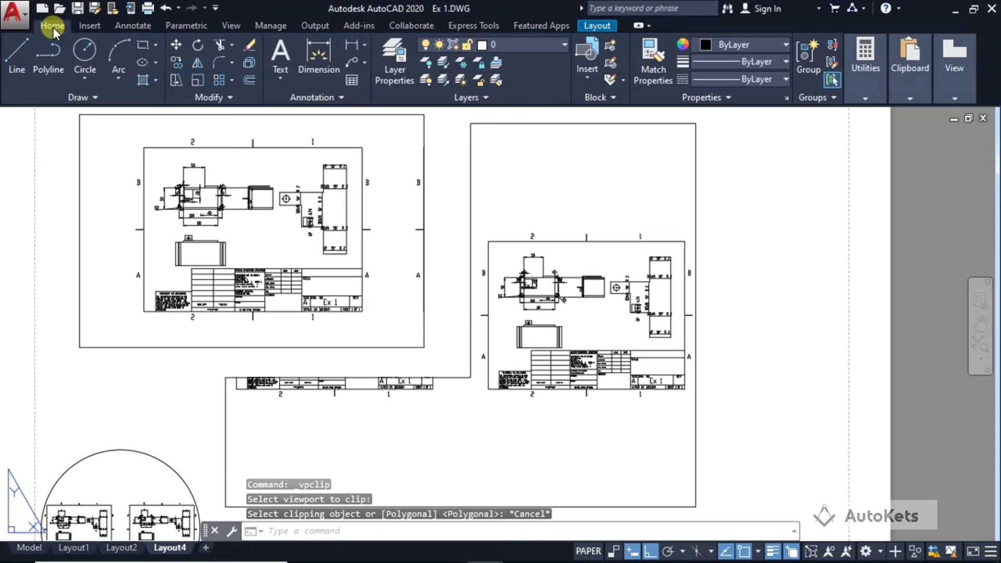
{"action": "left_click", "coordinate": [87, 58]}
{"action": "left_click", "coordinate": [296, 242]}
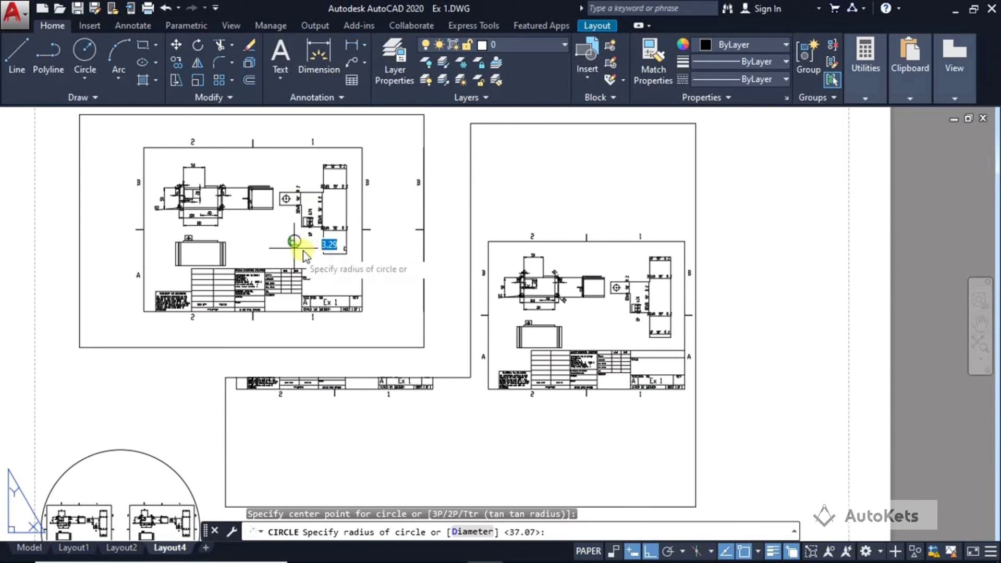
{"action": "left_click", "coordinate": [387, 225]}
{"action": "key", "text": "Escape"}
{"action": "key", "text": "Escape"}
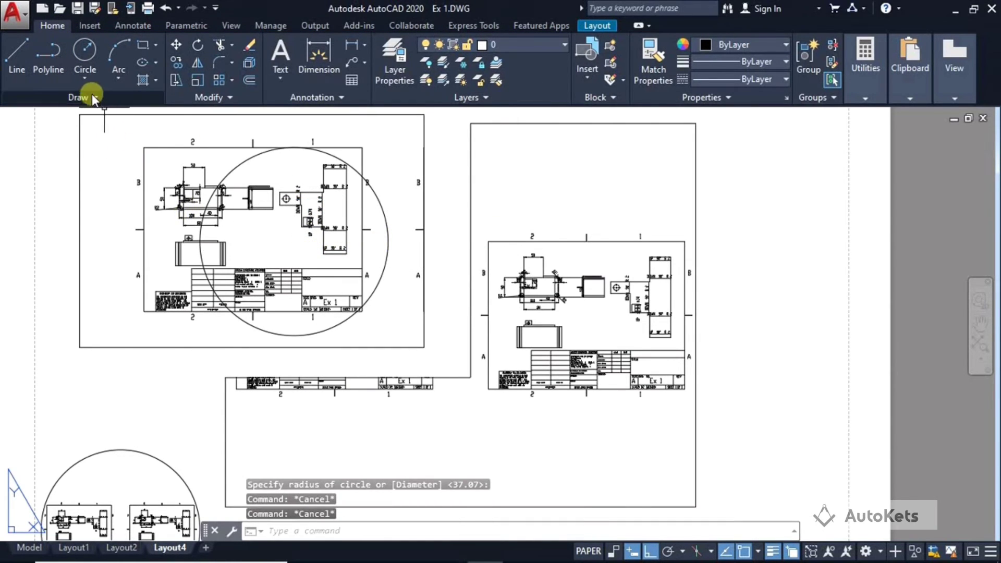
- Clip the rectangular viewport to the circle drawn over it
{"action": "left_click", "coordinate": [597, 25]}
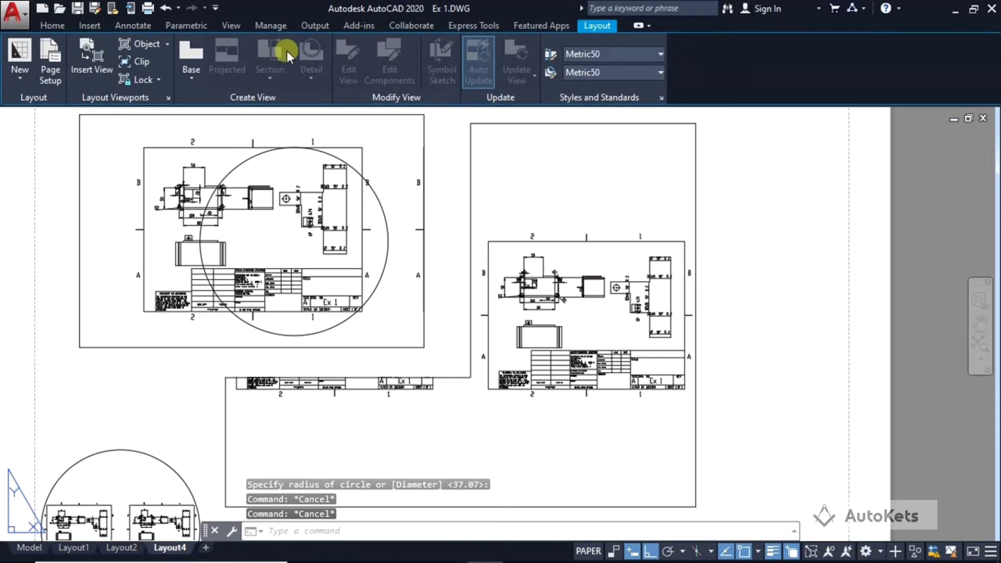
{"action": "left_click", "coordinate": [137, 62]}
{"action": "left_click", "coordinate": [127, 347]}
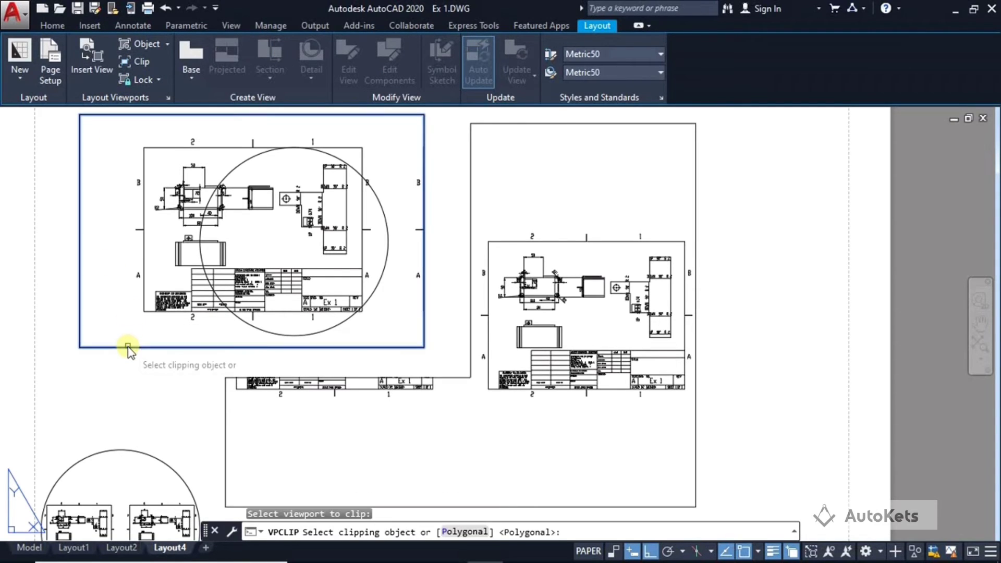
{"action": "left_click", "coordinate": [203, 239]}
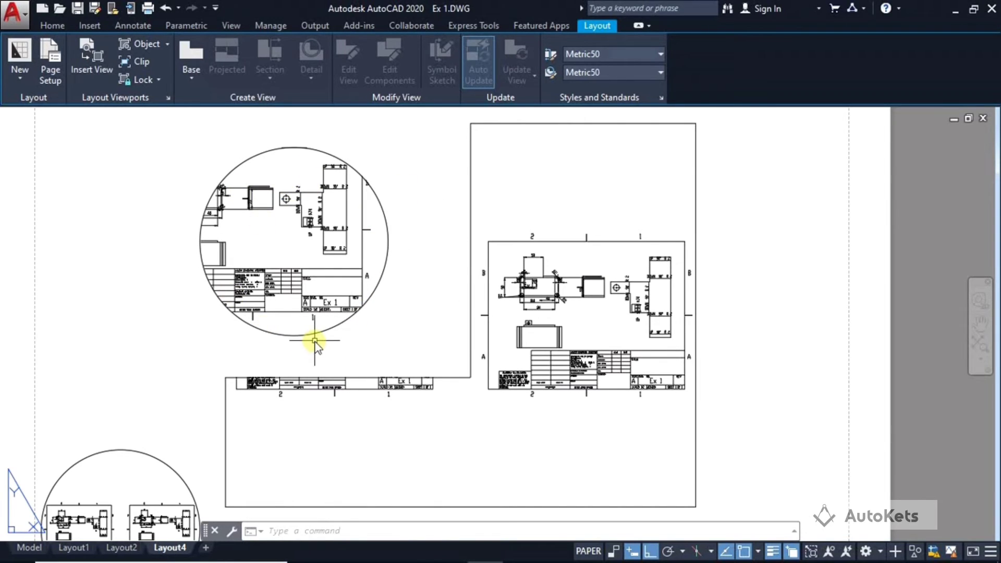
- Undo the viewport clip and delete the circle lying over the rectangular viewport
{"action": "key", "text": "ctrl+z"}
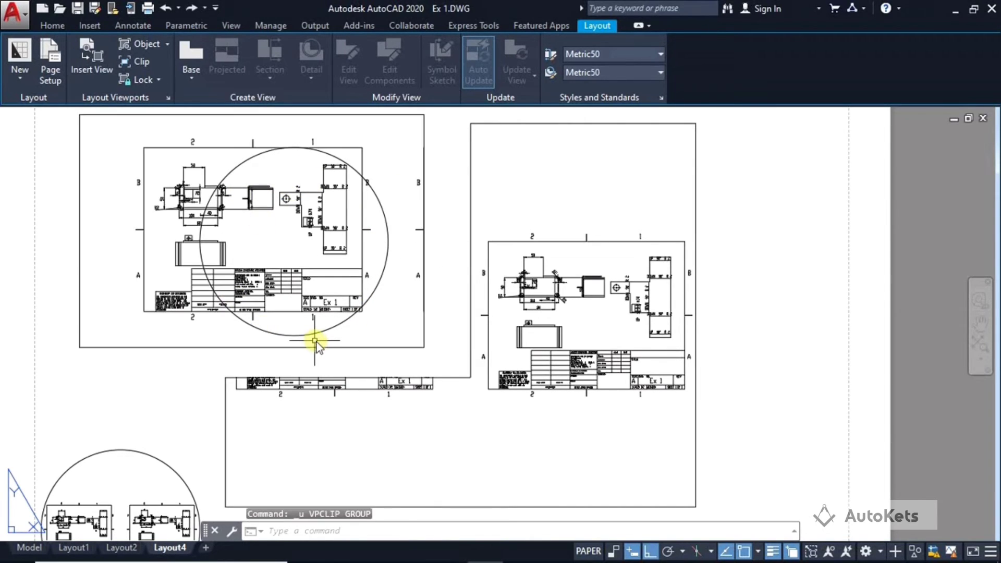
{"action": "left_click", "coordinate": [328, 330]}
{"action": "key", "text": "Delete"}
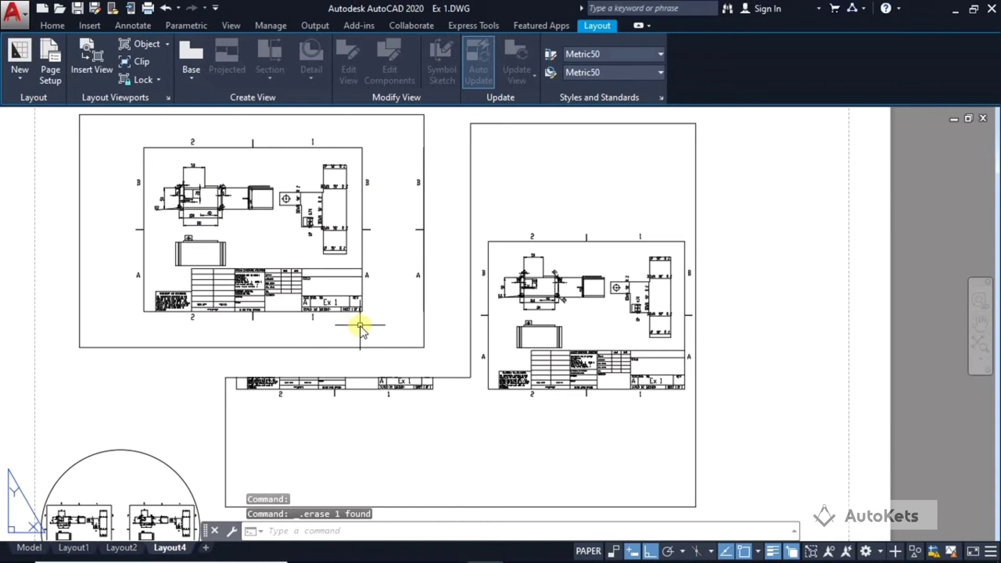
- Create one rectangular viewport that fills most of the empty layout sheet, inside its printable margins
{"action": "scroll", "coordinate": [344, 334], "scroll_direction": "down", "scroll_amount": 3}
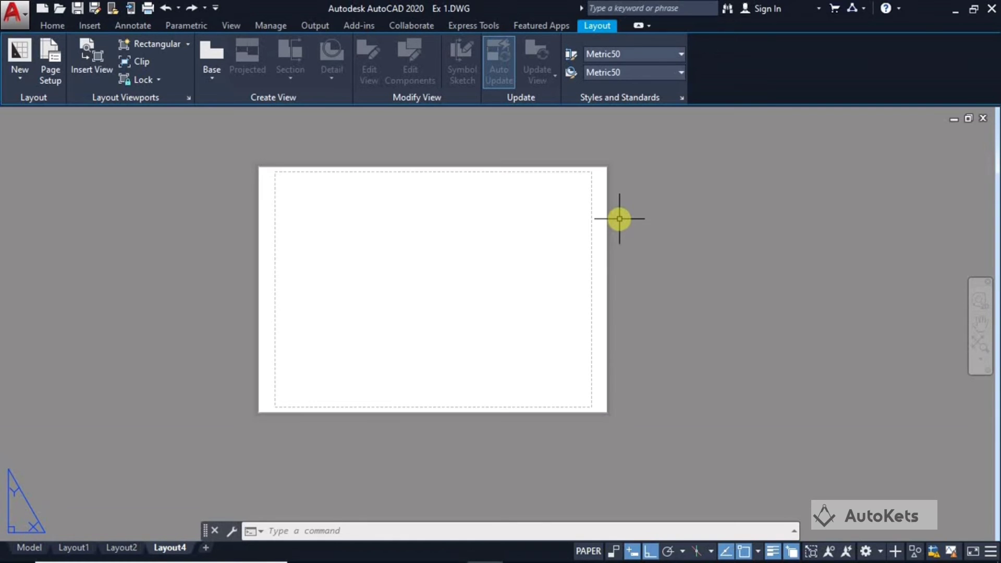
{"action": "left_click", "coordinate": [168, 45]}
{"action": "left_click", "coordinate": [294, 200]}
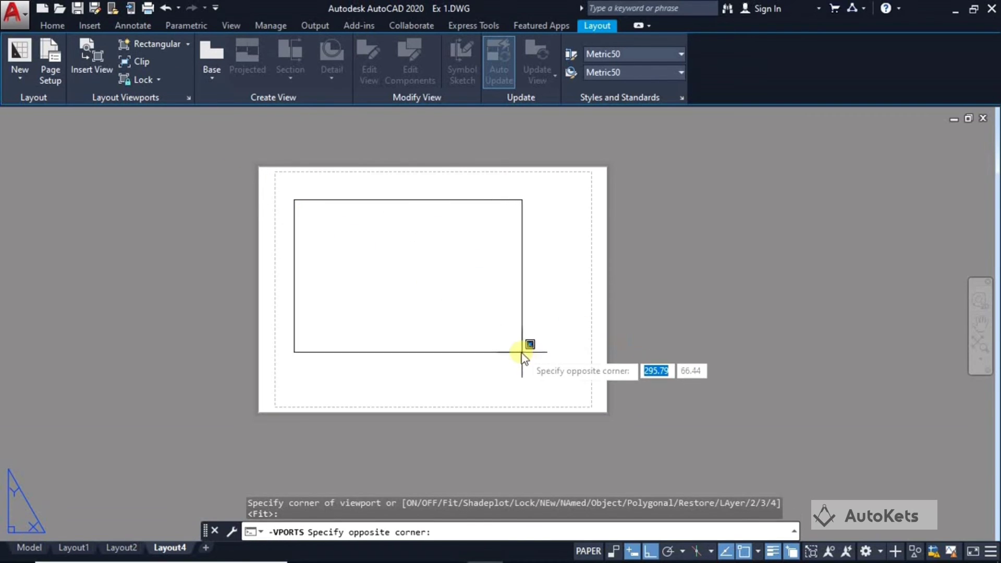
{"action": "left_click", "coordinate": [573, 382]}
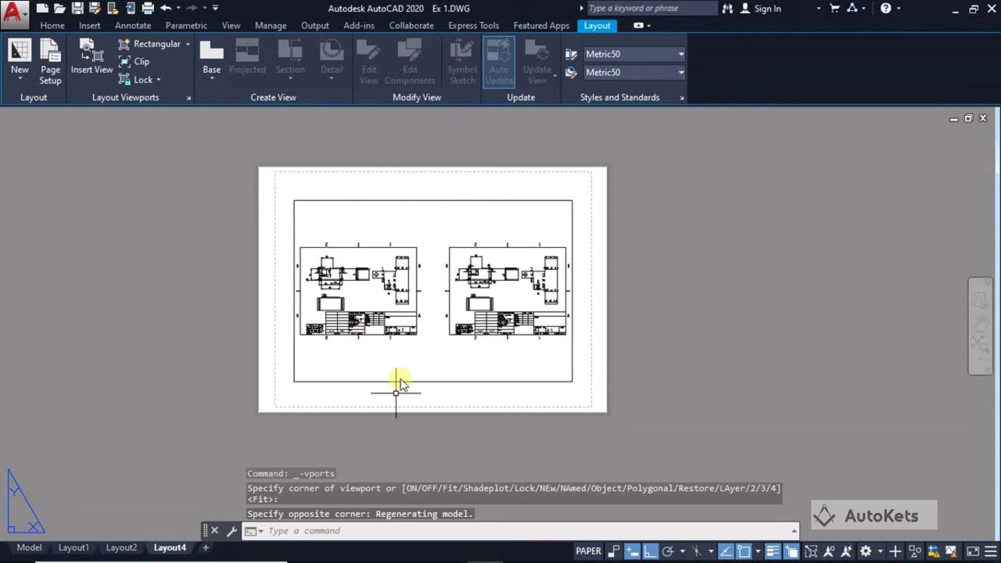
- Activate model space inside the rectangular viewport and zoom so that the first drawing sheet is framed in it
{"action": "left_click", "coordinate": [356, 528]}
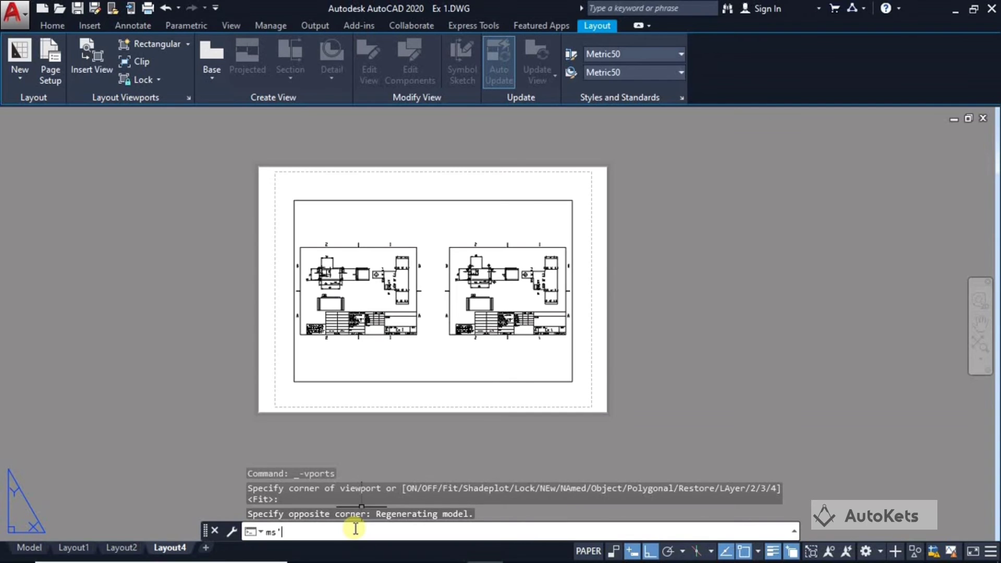
{"action": "type", "text": "ms"}
{"action": "key", "text": "Return"}
{"action": "scroll", "coordinate": [365, 319], "scroll_direction": "up", "scroll_amount": 5}
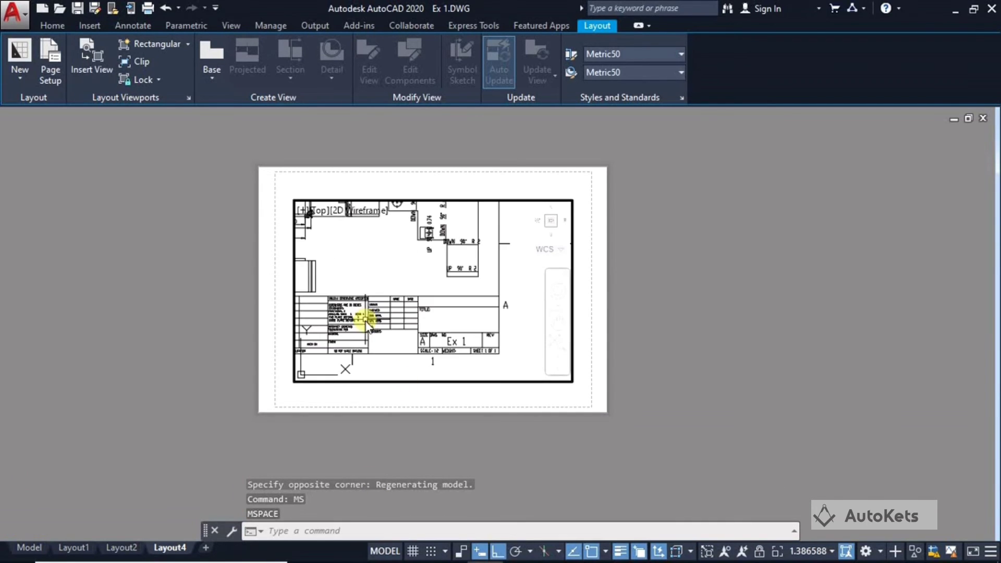
{"action": "scroll", "coordinate": [365, 319], "scroll_direction": "up", "scroll_amount": 3}
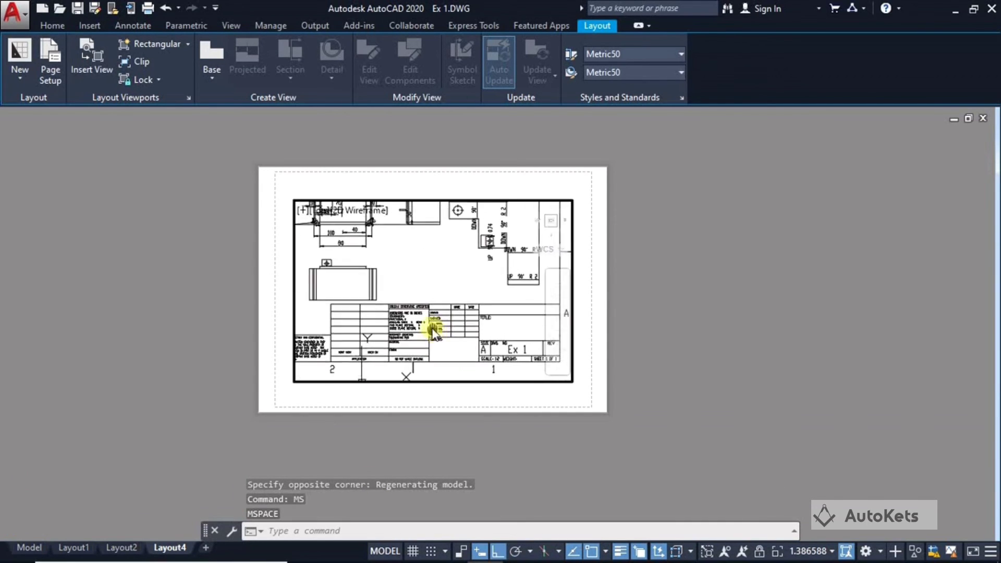
{"action": "scroll", "coordinate": [435, 333], "scroll_direction": "down", "scroll_amount": 2}
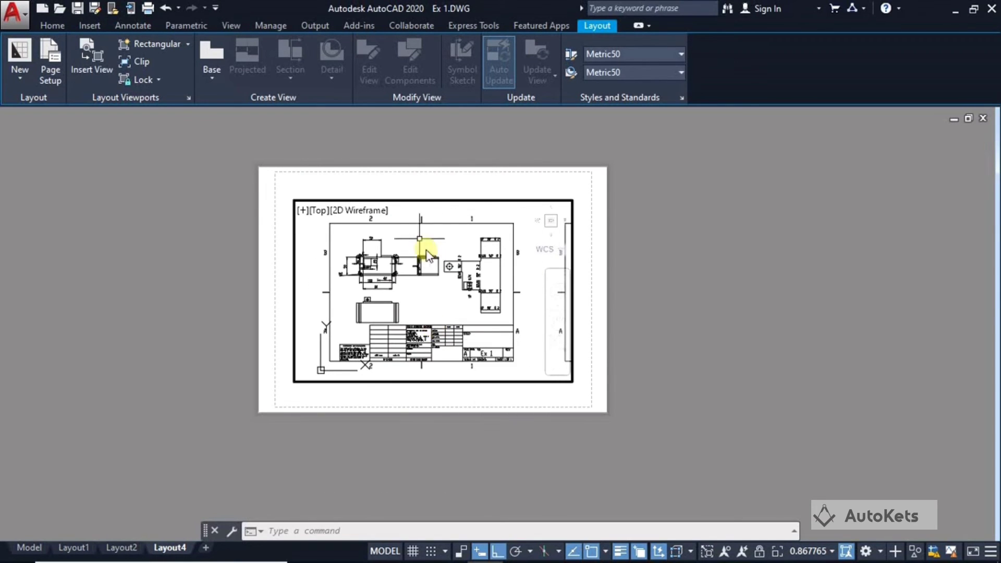
{"action": "scroll", "coordinate": [370, 366], "scroll_direction": "up", "scroll_amount": 5}
{"action": "scroll", "coordinate": [477, 342], "scroll_direction": "down", "scroll_amount": 4}
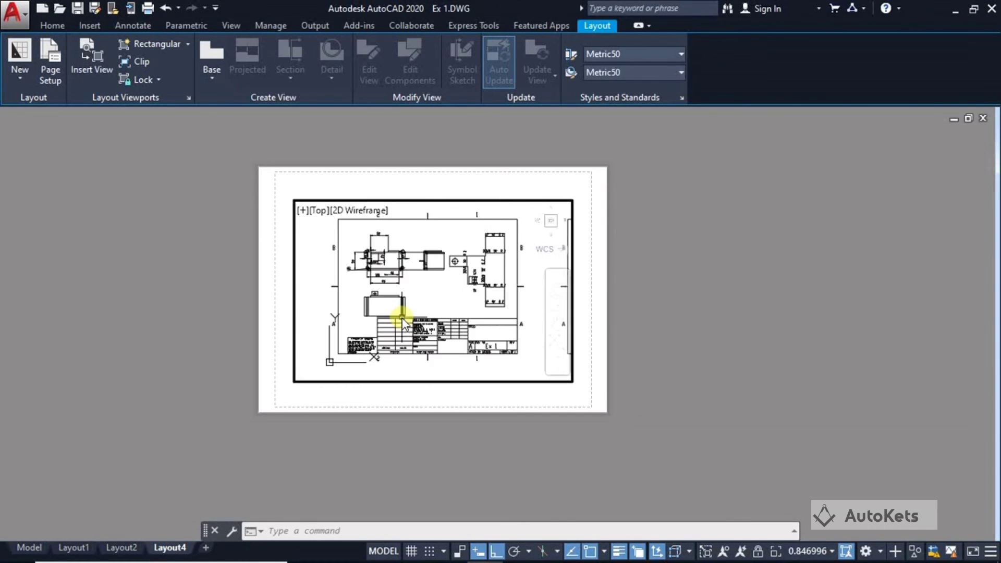
- Set the scale of the active rectangular viewport to 1:1
{"action": "scroll", "coordinate": [420, 288], "scroll_direction": "down", "scroll_amount": 2}
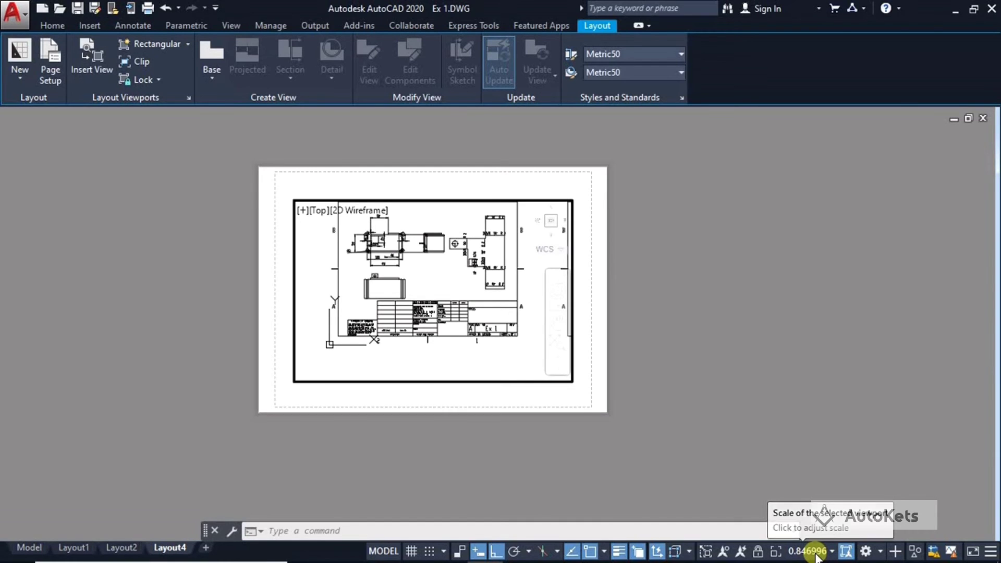
{"action": "left_click", "coordinate": [817, 553]}
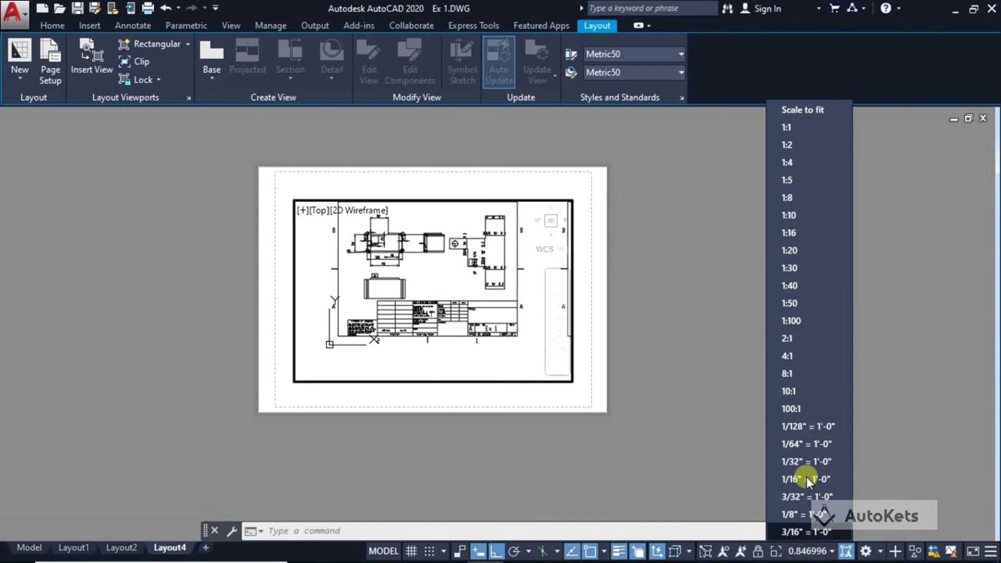
{"action": "left_click", "coordinate": [787, 131]}
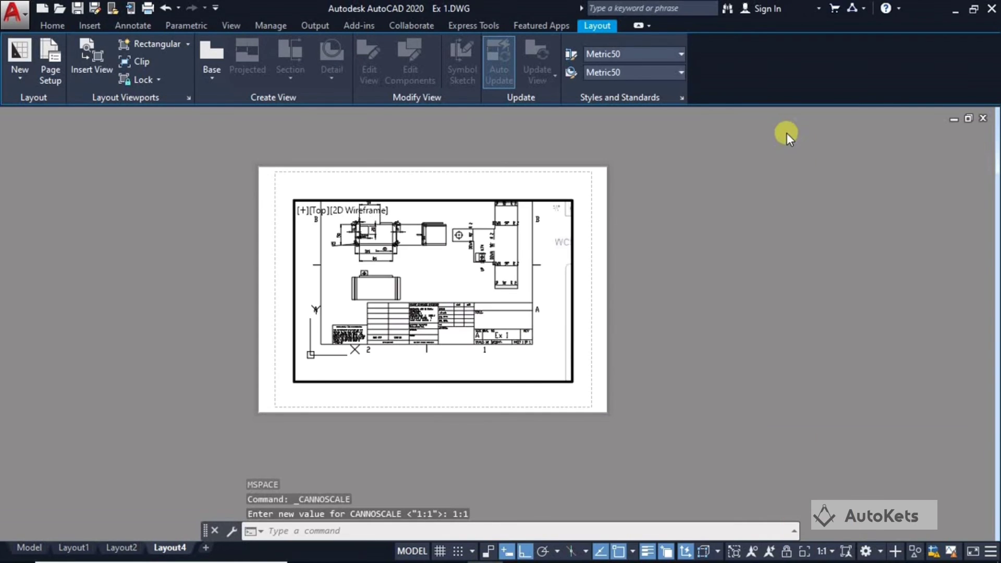
- Zoom the drawing out inside the viewport, reapply the 1:1 viewport scale and reposition the drawing sheet within the frame
{"action": "scroll", "coordinate": [492, 303], "scroll_direction": "down", "scroll_amount": 2}
{"action": "mouse_move", "coordinate": [492, 303]}
{"action": "middle_mouse_down"}
{"action": "mouse_move", "coordinate": [495, 329]}
{"action": "mouse_move", "coordinate": [446, 297]}
{"action": "mouse_move", "coordinate": [463, 308]}
{"action": "middle_mouse_up"}
{"action": "scroll", "coordinate": [493, 324], "scroll_direction": "down", "scroll_amount": 2}
{"action": "scroll", "coordinate": [453, 302], "scroll_direction": "down", "scroll_amount": 3}
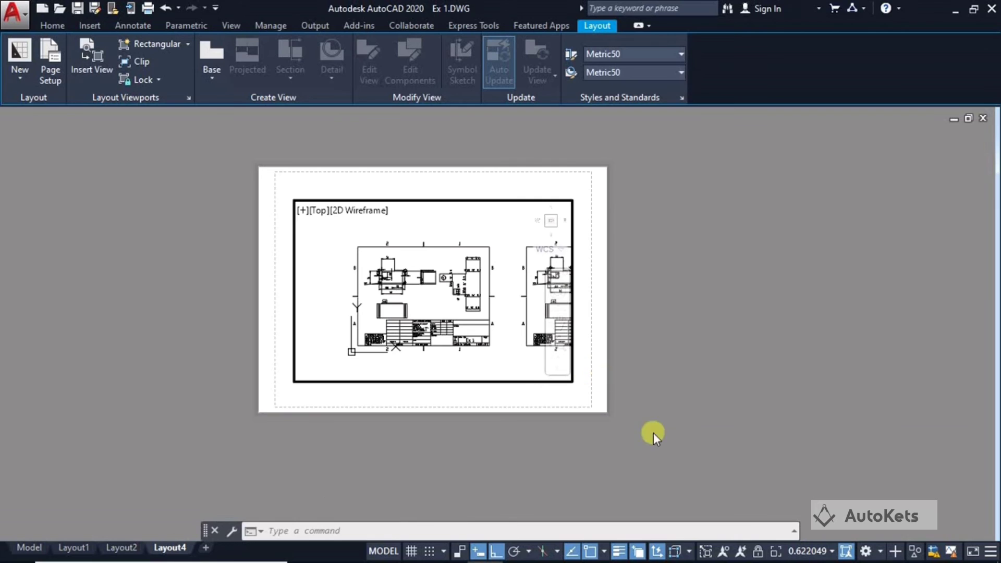
{"action": "left_click", "coordinate": [808, 551]}
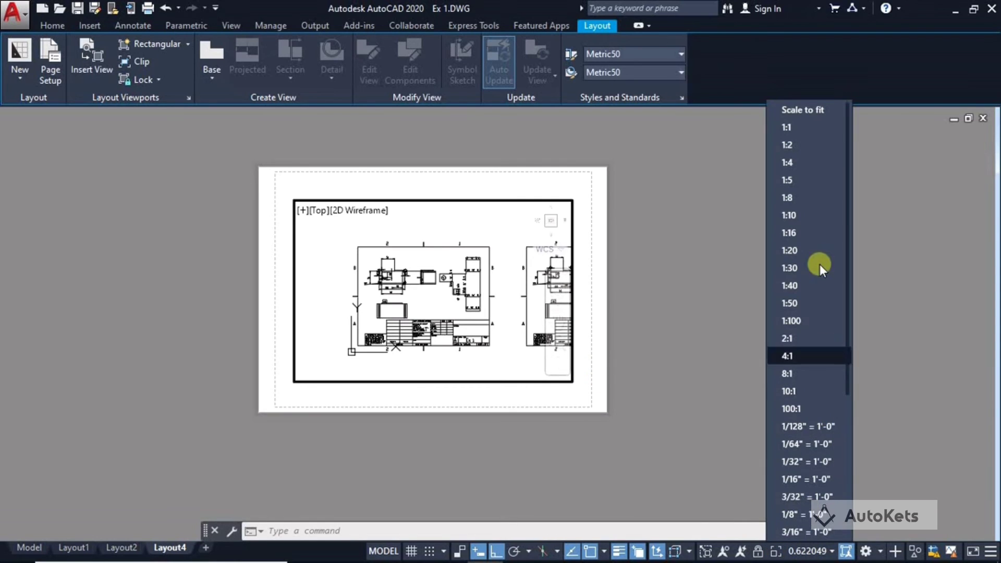
{"action": "left_click", "coordinate": [797, 127]}
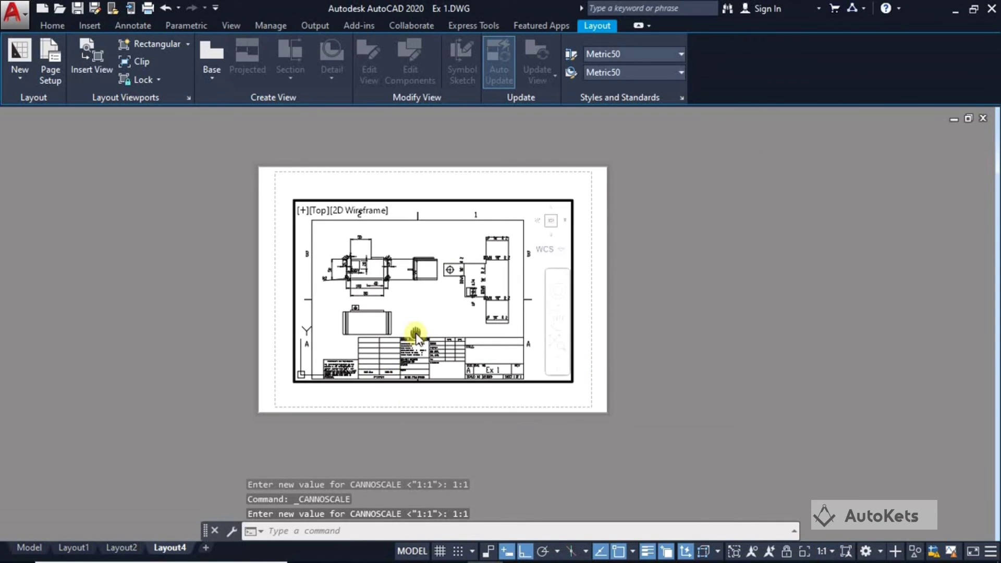
{"action": "middle_click_drag", "start_coordinate": [424, 328], "coordinate": [430, 329]}
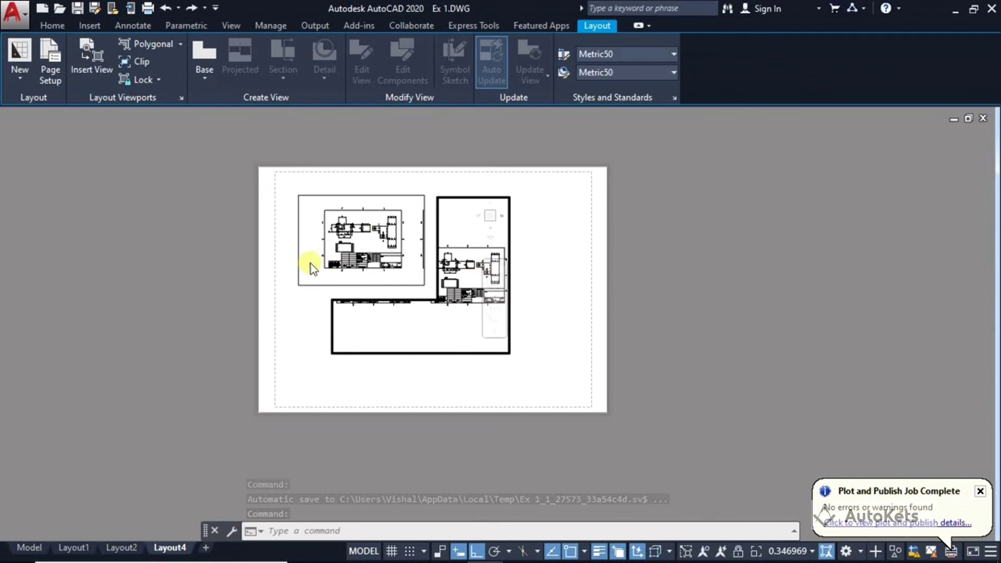
- Enlarge the drawing inside the L-shaped polygonal viewport and return to paper space with the PS command
{"action": "scroll", "coordinate": [392, 263], "scroll_direction": "up", "scroll_amount": 4}
{"action": "scroll", "coordinate": [422, 266], "scroll_direction": "down", "scroll_amount": 2}
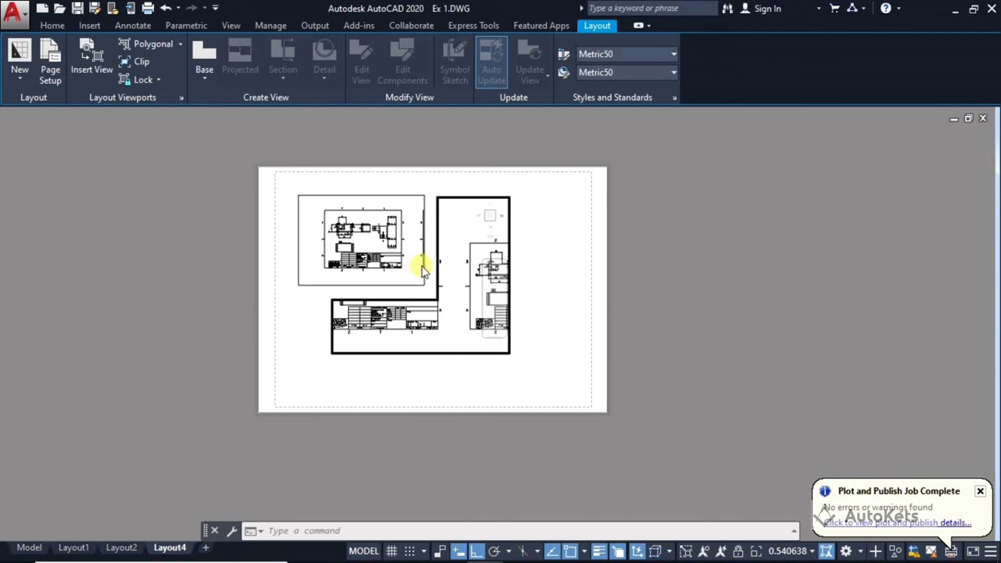
{"action": "left_click", "coordinate": [342, 532]}
{"action": "type", "text": "ps"}
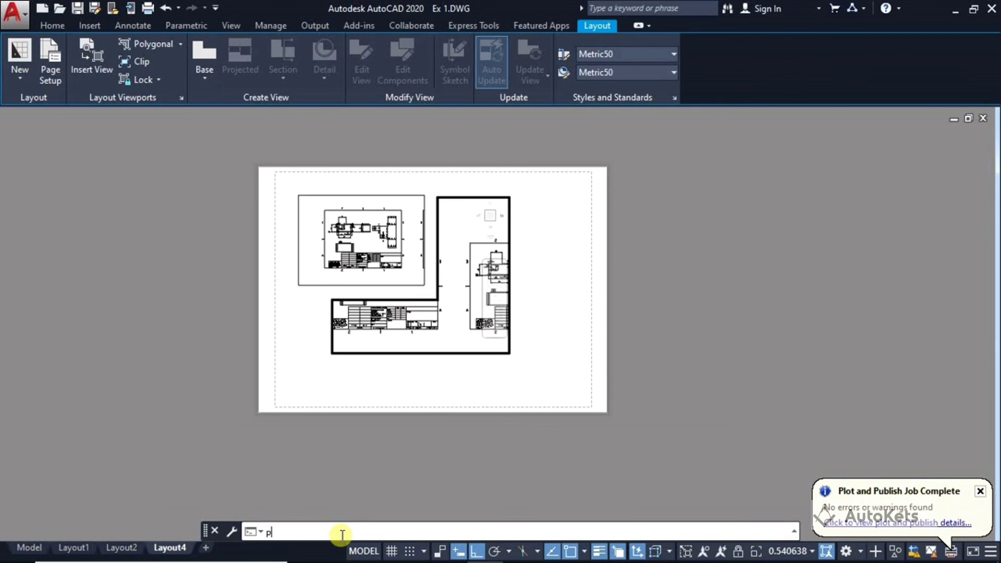
{"action": "key", "text": "Return"}
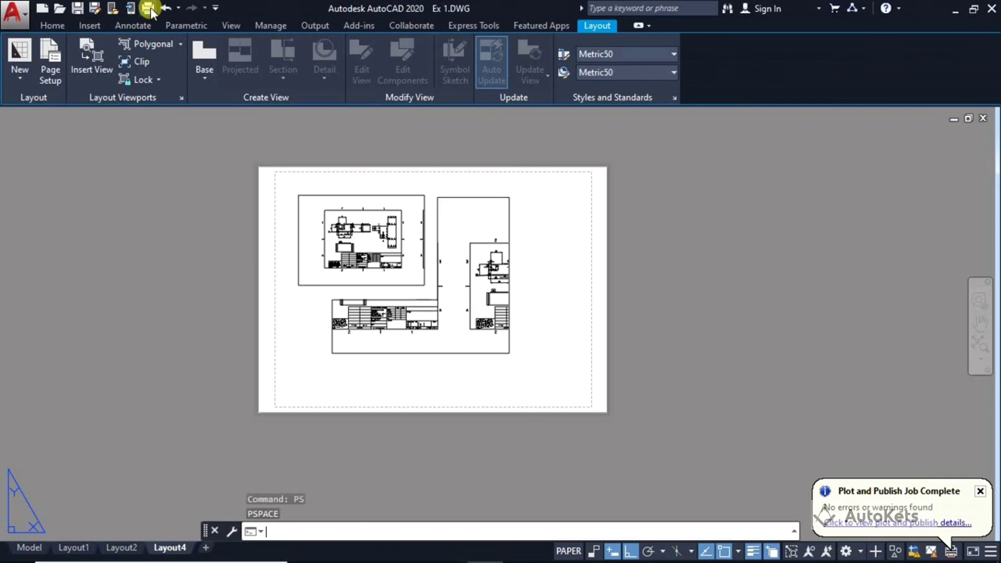
- Set up a plot of Layout4 with the DWG To PDF.pc3 plotter, keeping Layout as the plot area, and preview it
{"action": "left_click", "coordinate": [110, 10]}
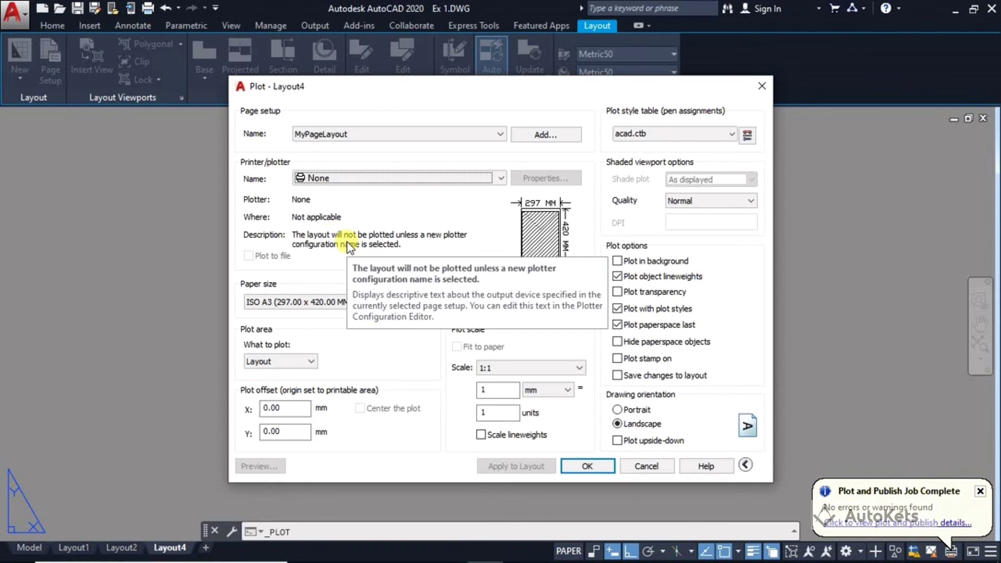
{"action": "left_click", "coordinate": [273, 365]}
{"action": "left_click", "coordinate": [329, 340]}
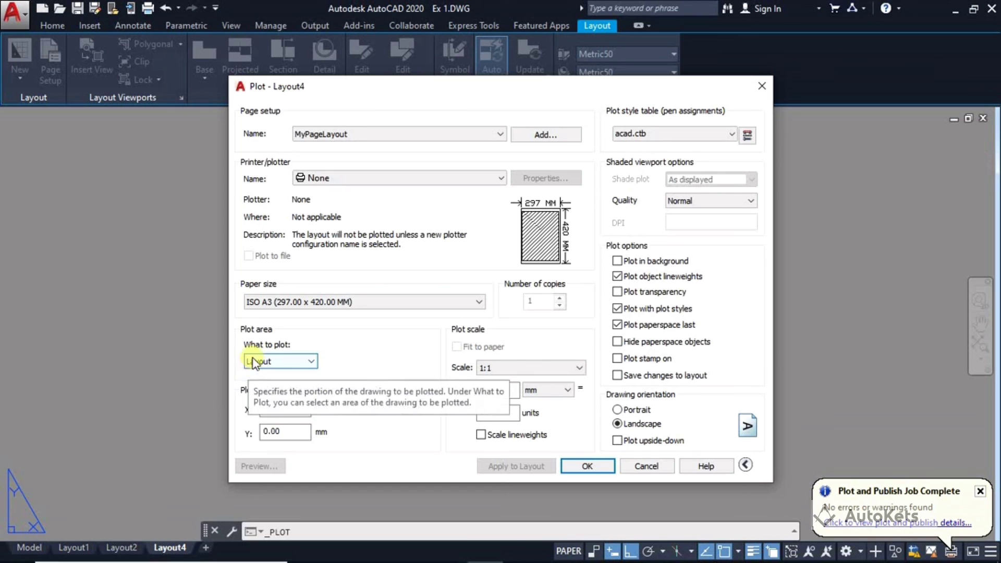
{"action": "left_click", "coordinate": [317, 177]}
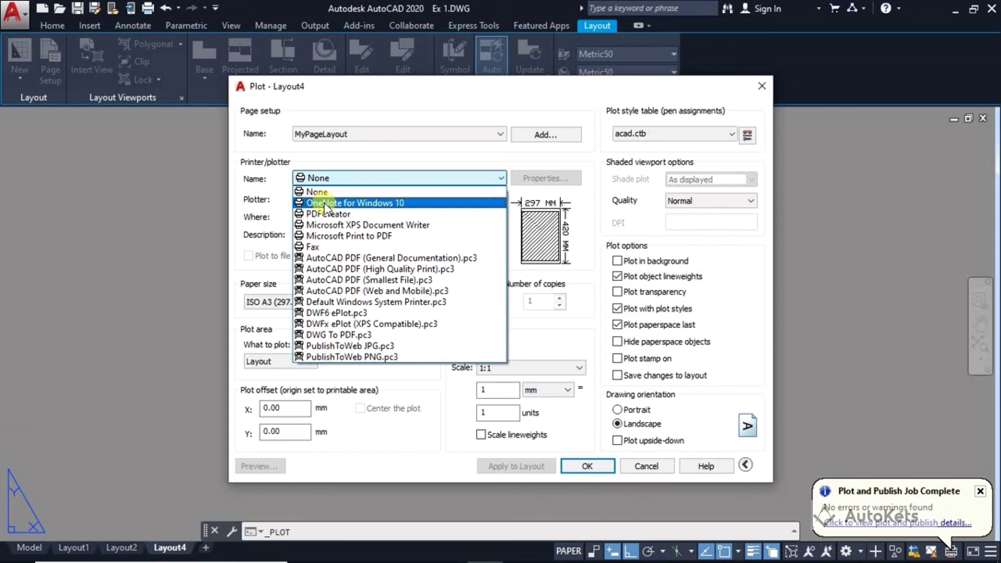
{"action": "left_click", "coordinate": [328, 336]}
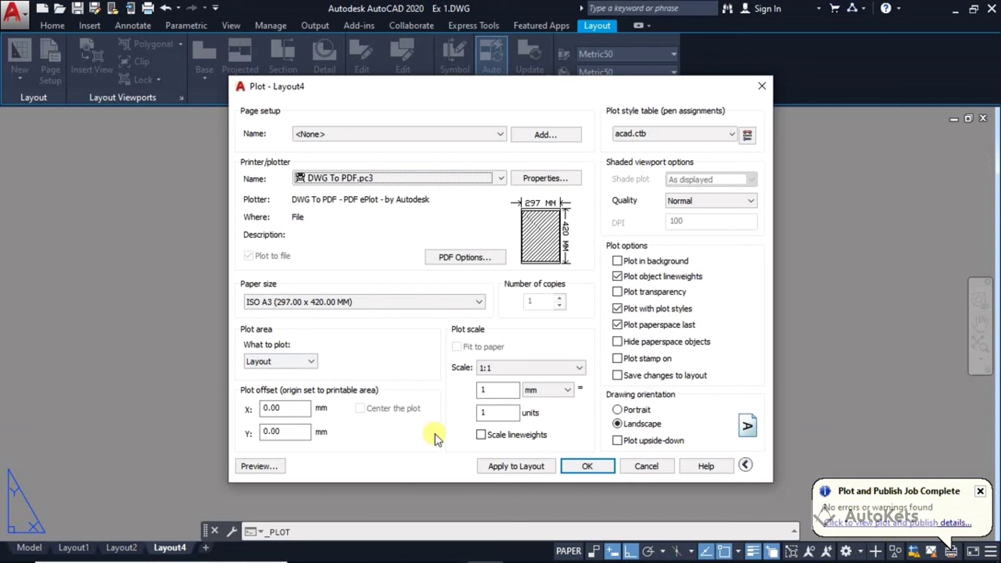
{"action": "left_click", "coordinate": [258, 466]}
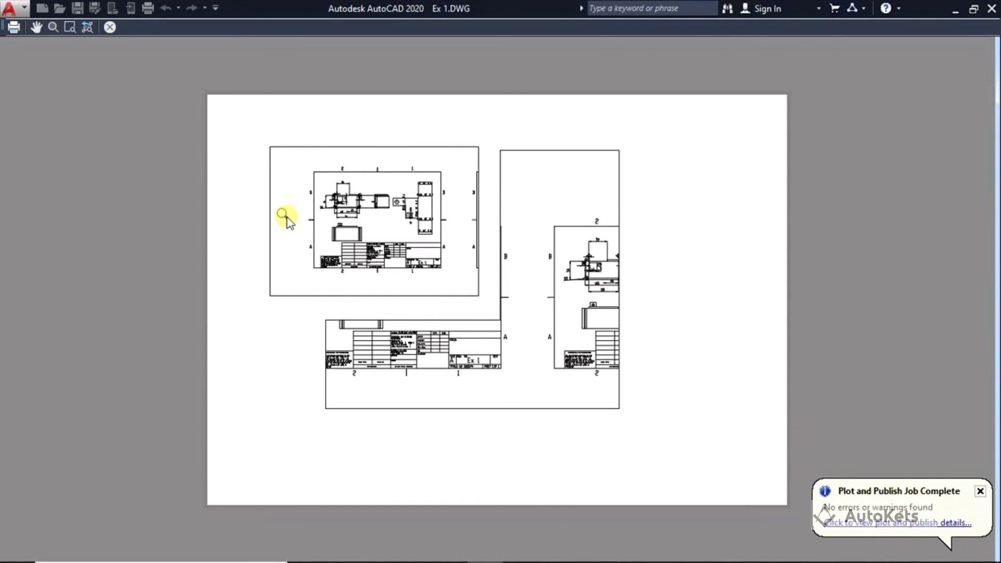
{"action": "key", "text": "Escape"}
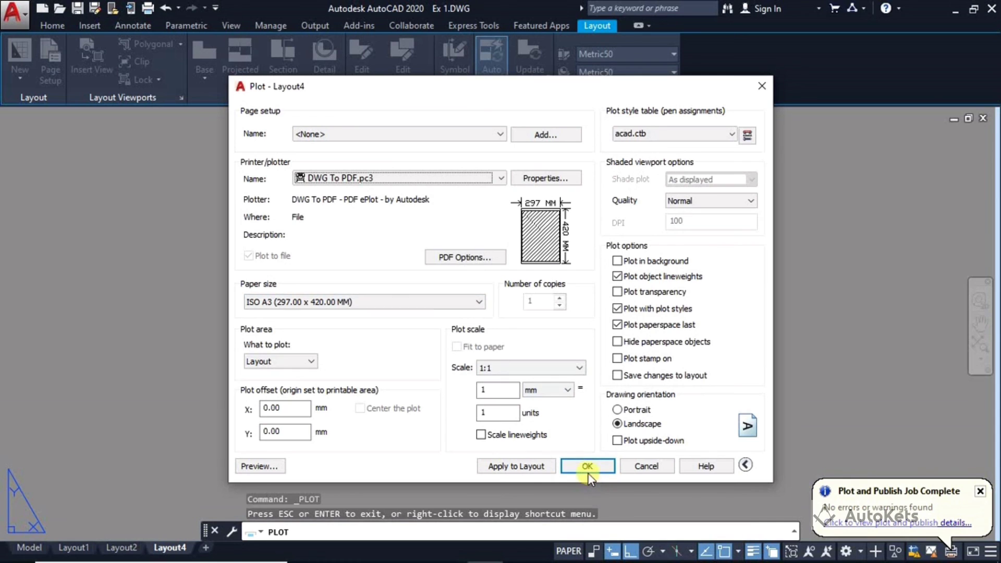
- Plot the layout to a PDF file named MyViewport in the Documents folder and look over the resulting page
{"action": "left_click", "coordinate": [587, 473]}
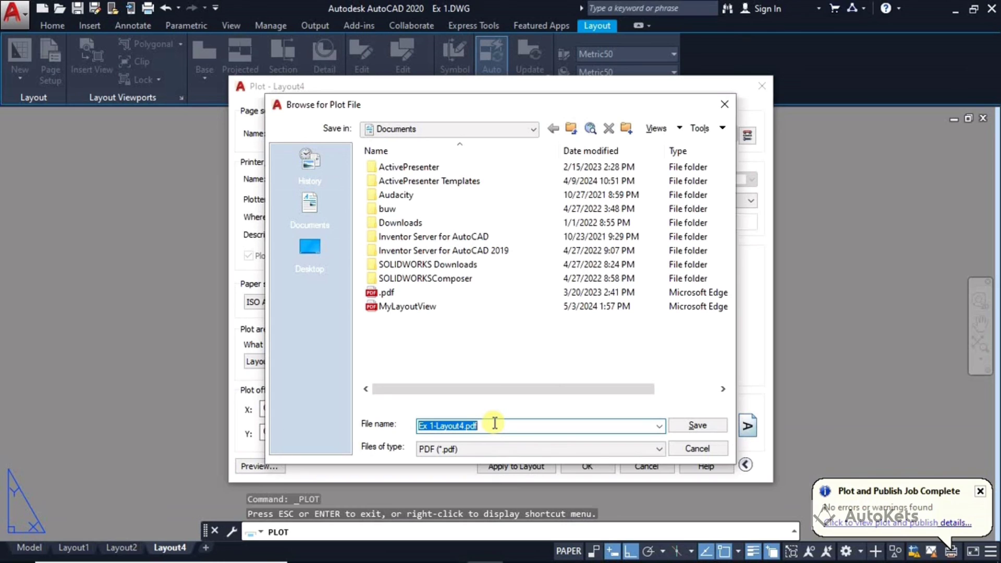
{"action": "type", "text": "V"}
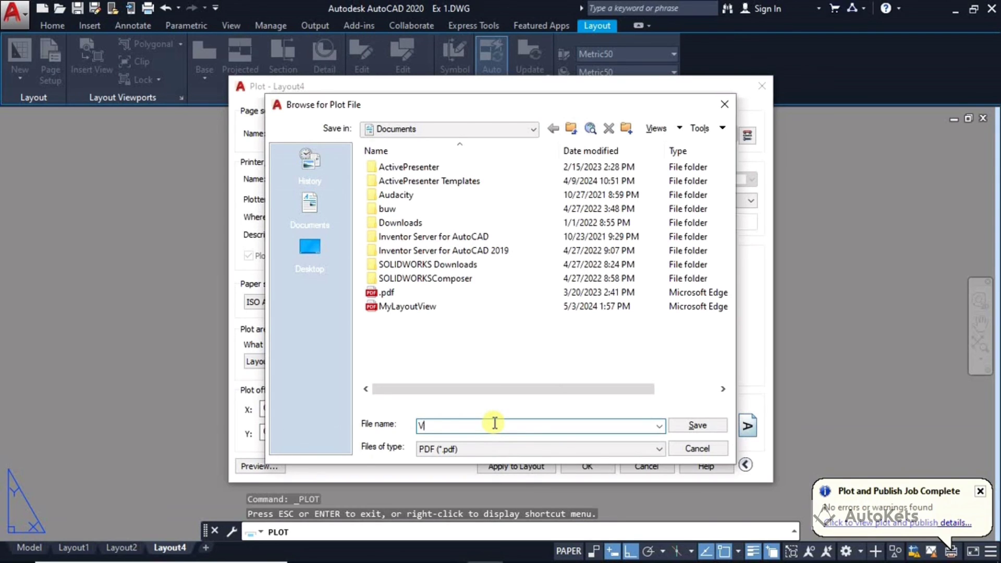
{"action": "key", "text": "BackSpace"}
{"action": "type", "text": "MyViewport"}
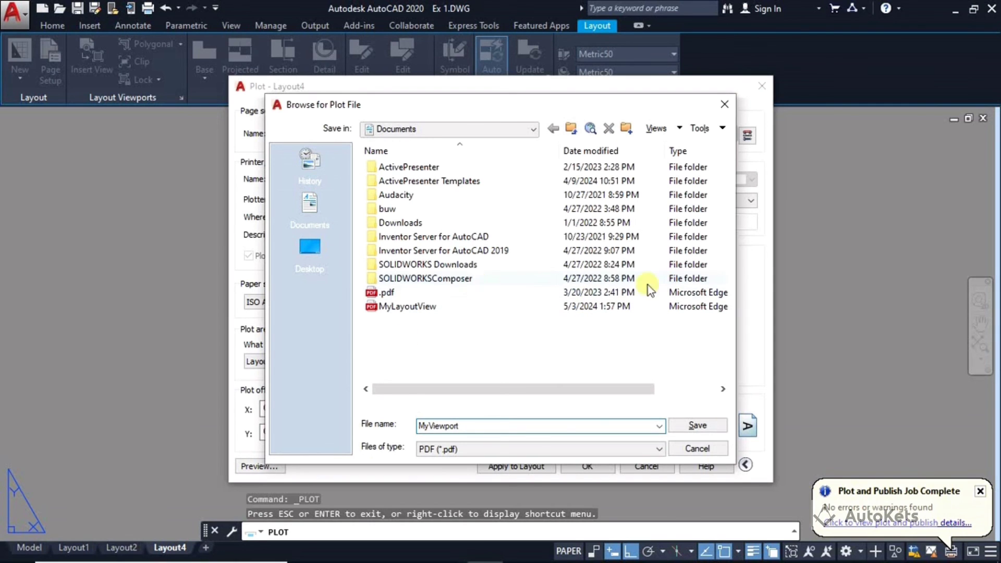
{"action": "left_click", "coordinate": [697, 427]}
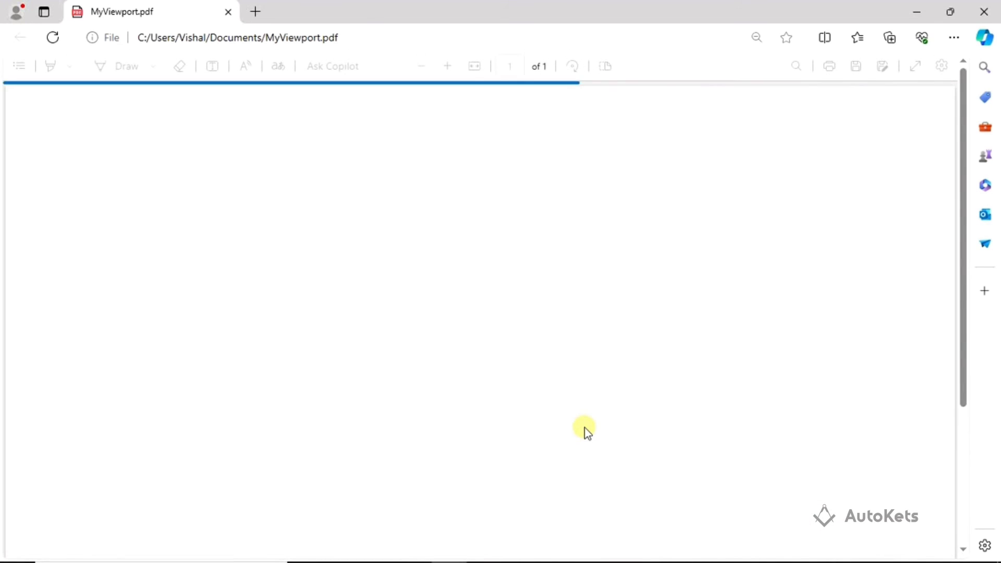
{"action": "scroll", "coordinate": [462, 366], "scroll_direction": "down", "scroll_amount": 3}
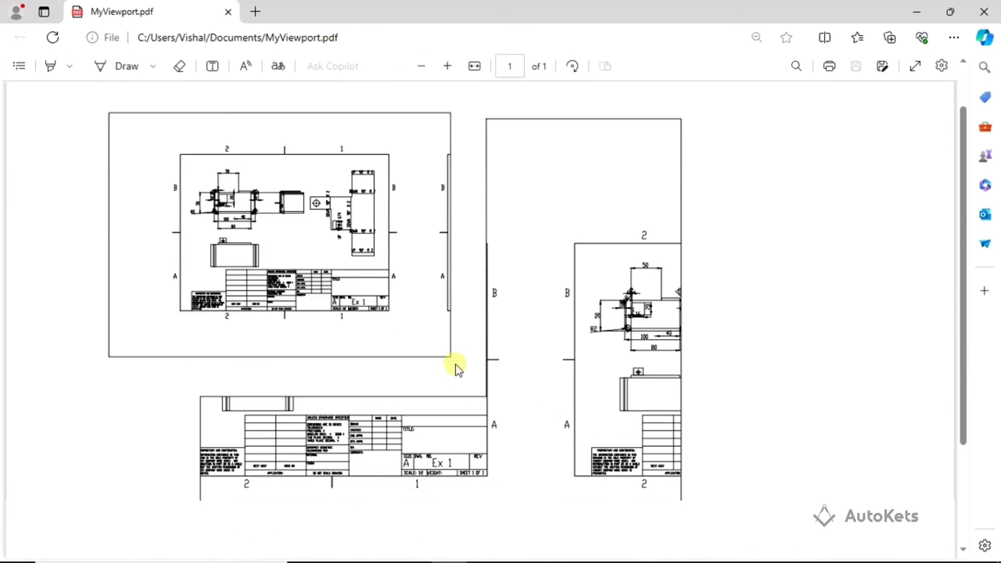
{"action": "scroll", "coordinate": [462, 366], "scroll_direction": "down", "scroll_amount": 5, "text": "ctrl"}
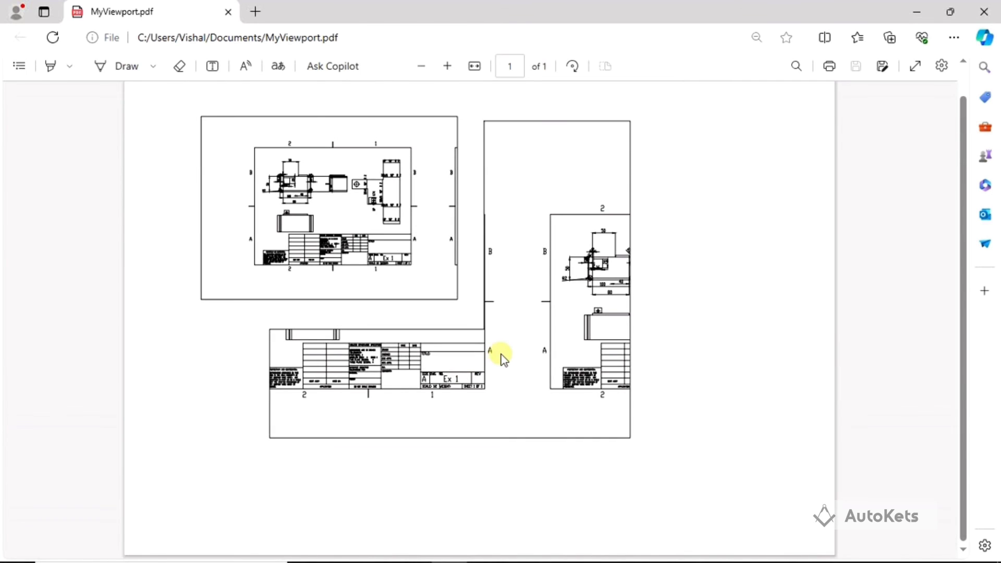